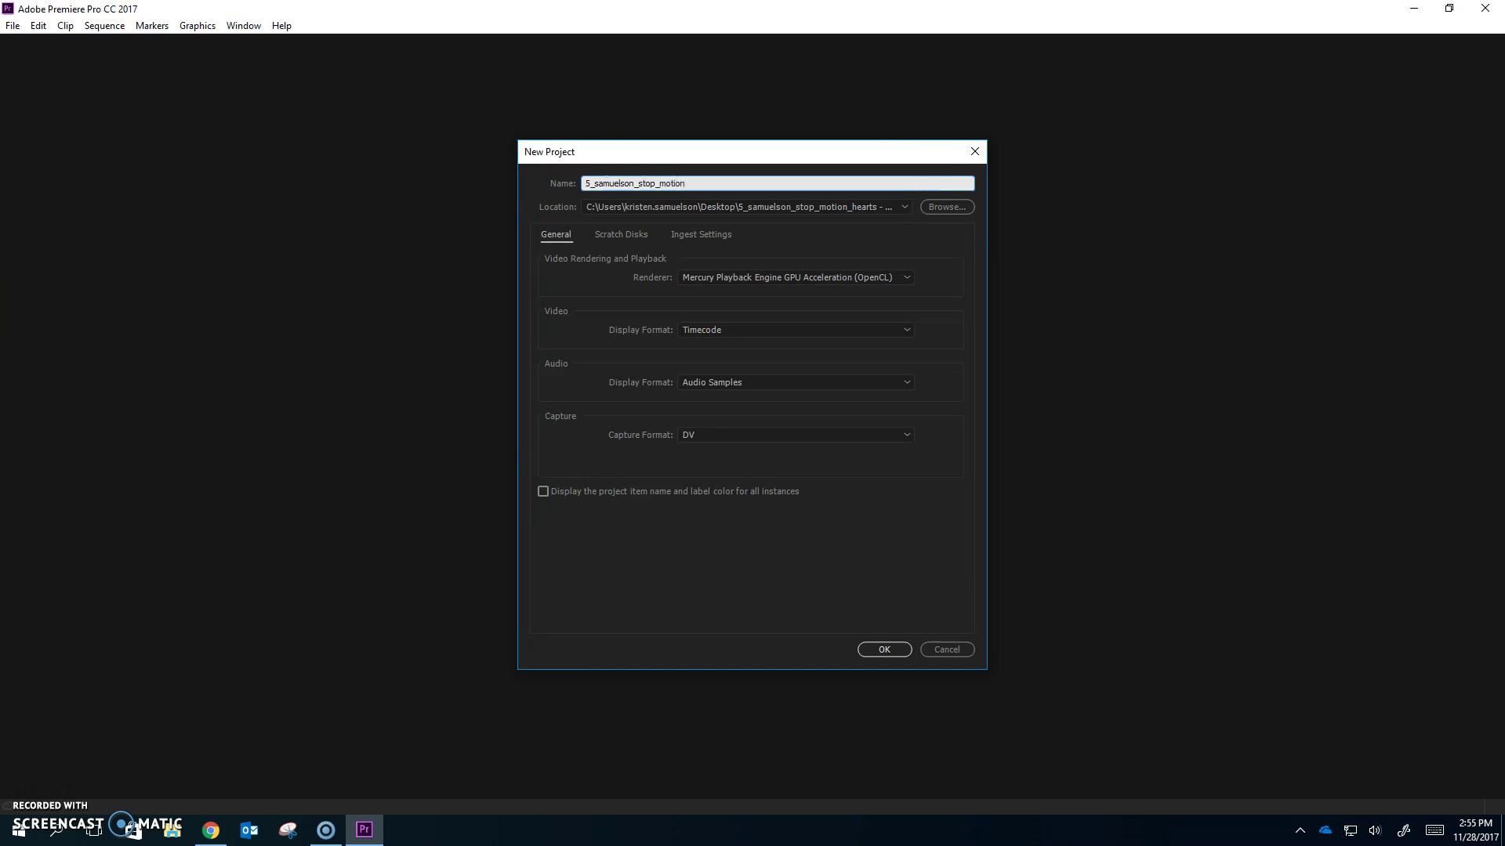
- Set the new project's location to the stop_motion_hearts folder on the Desktop and create the project
{"action": "left_click", "coordinate": [955, 210]}
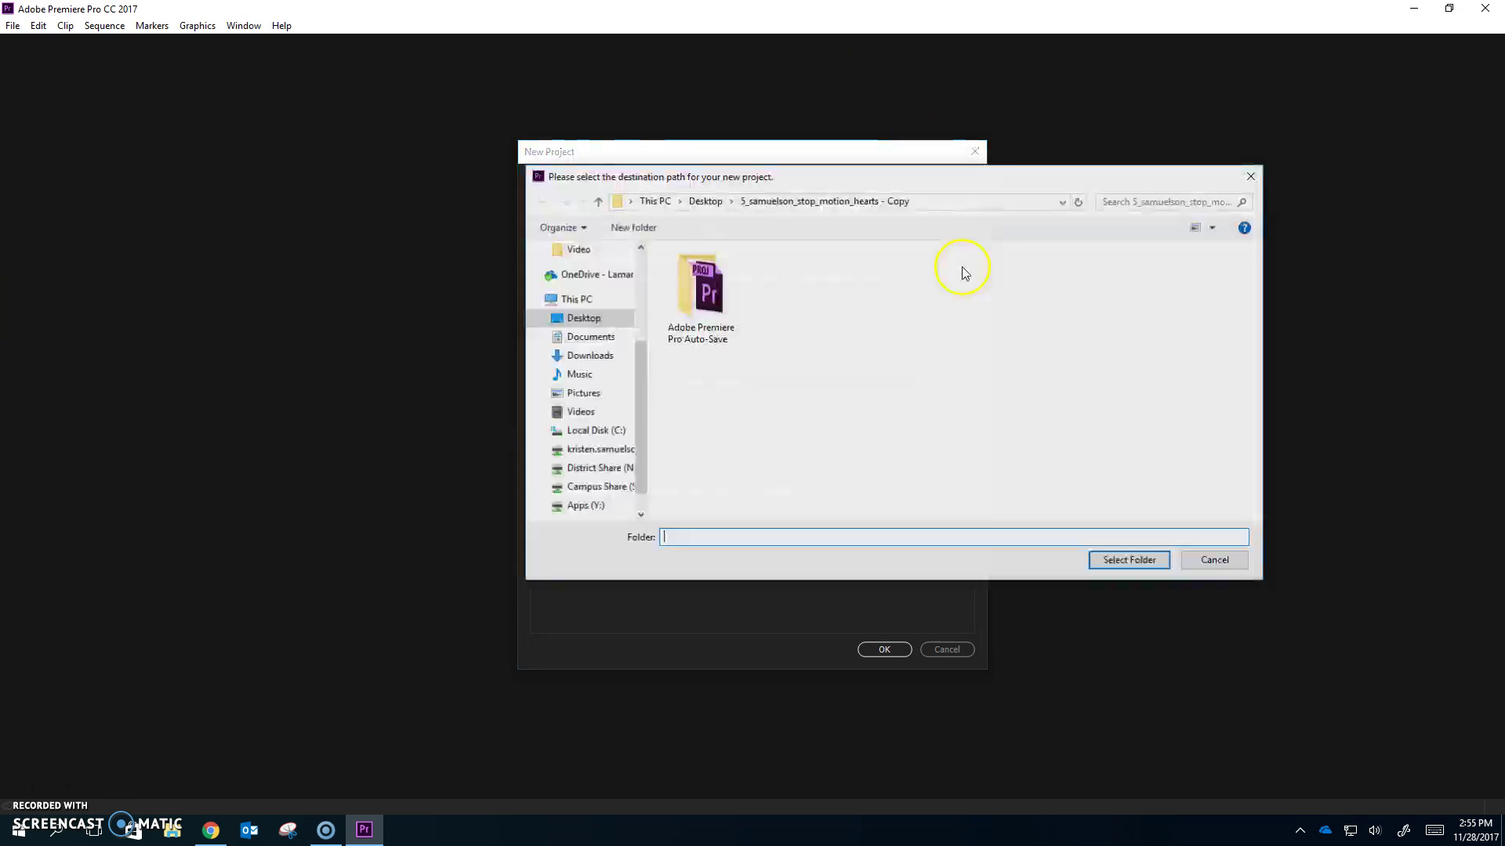
{"action": "left_click", "coordinate": [584, 318]}
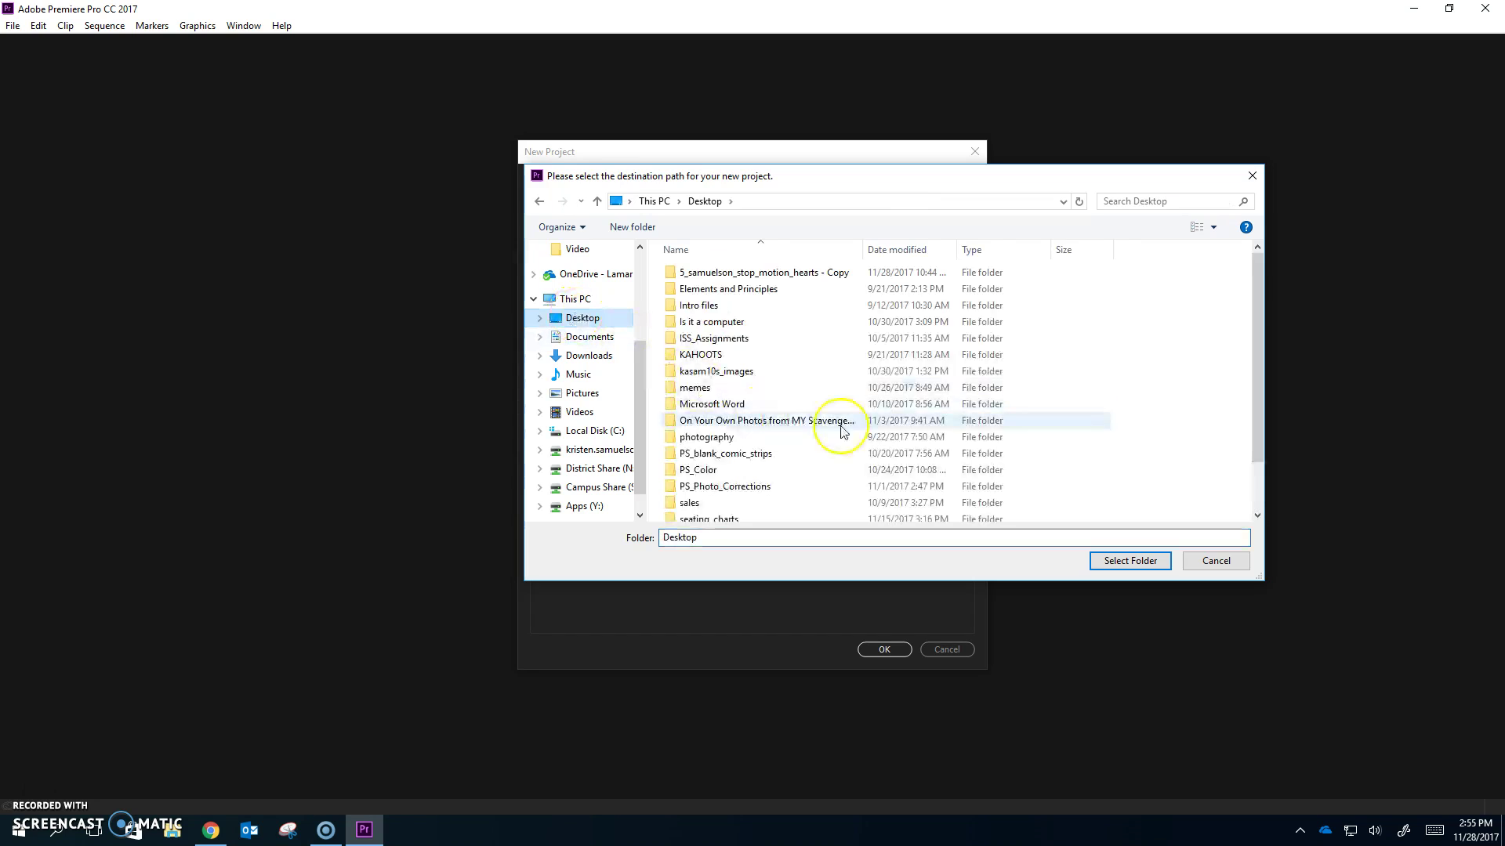
{"action": "scroll", "coordinate": [725, 470], "scroll_direction": "down", "scroll_amount": 1}
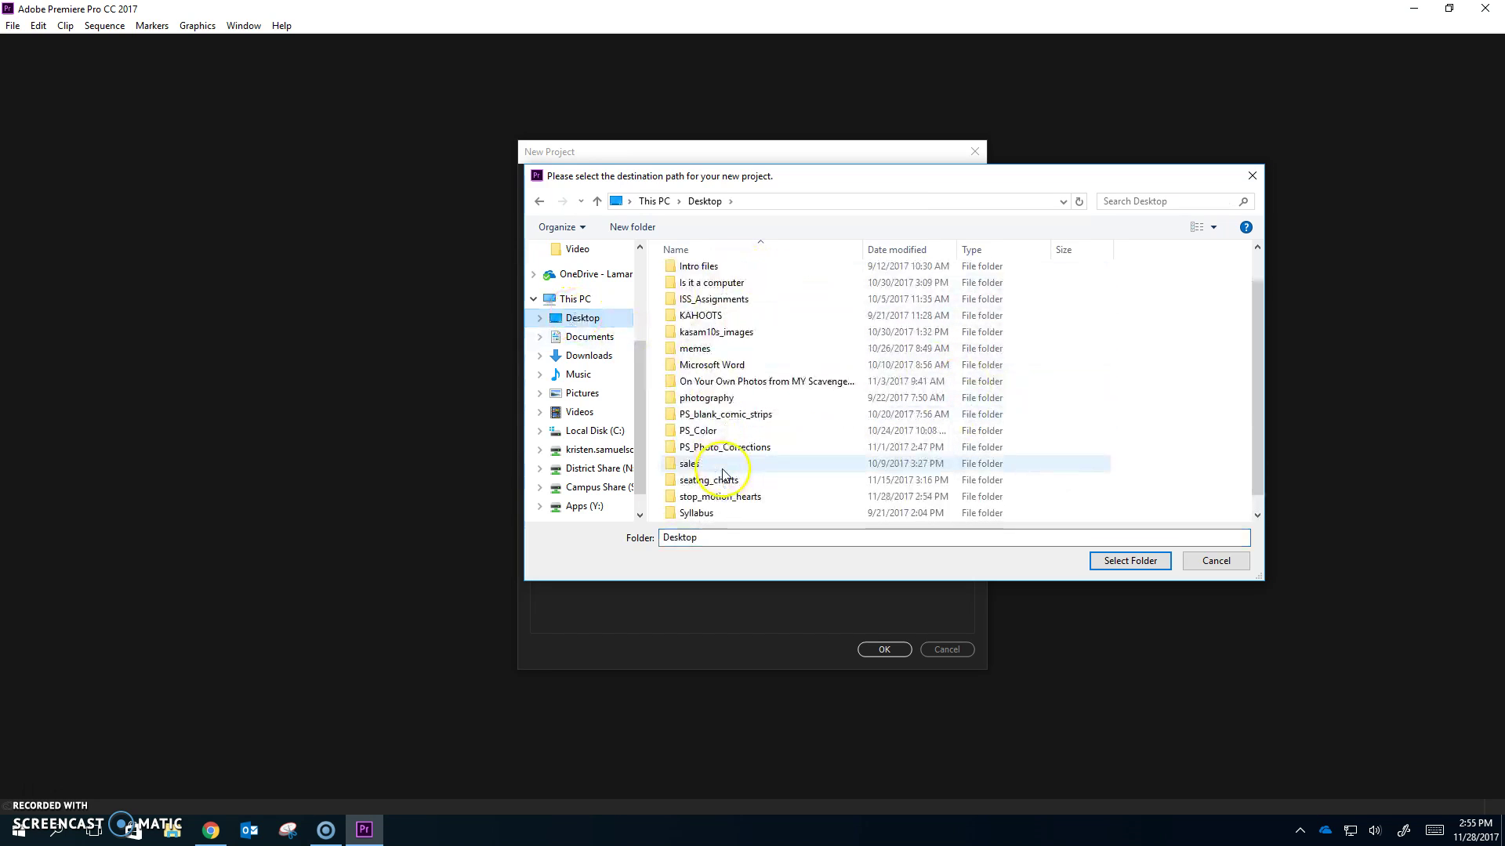
{"action": "scroll", "coordinate": [743, 463], "scroll_direction": "down", "scroll_amount": 1}
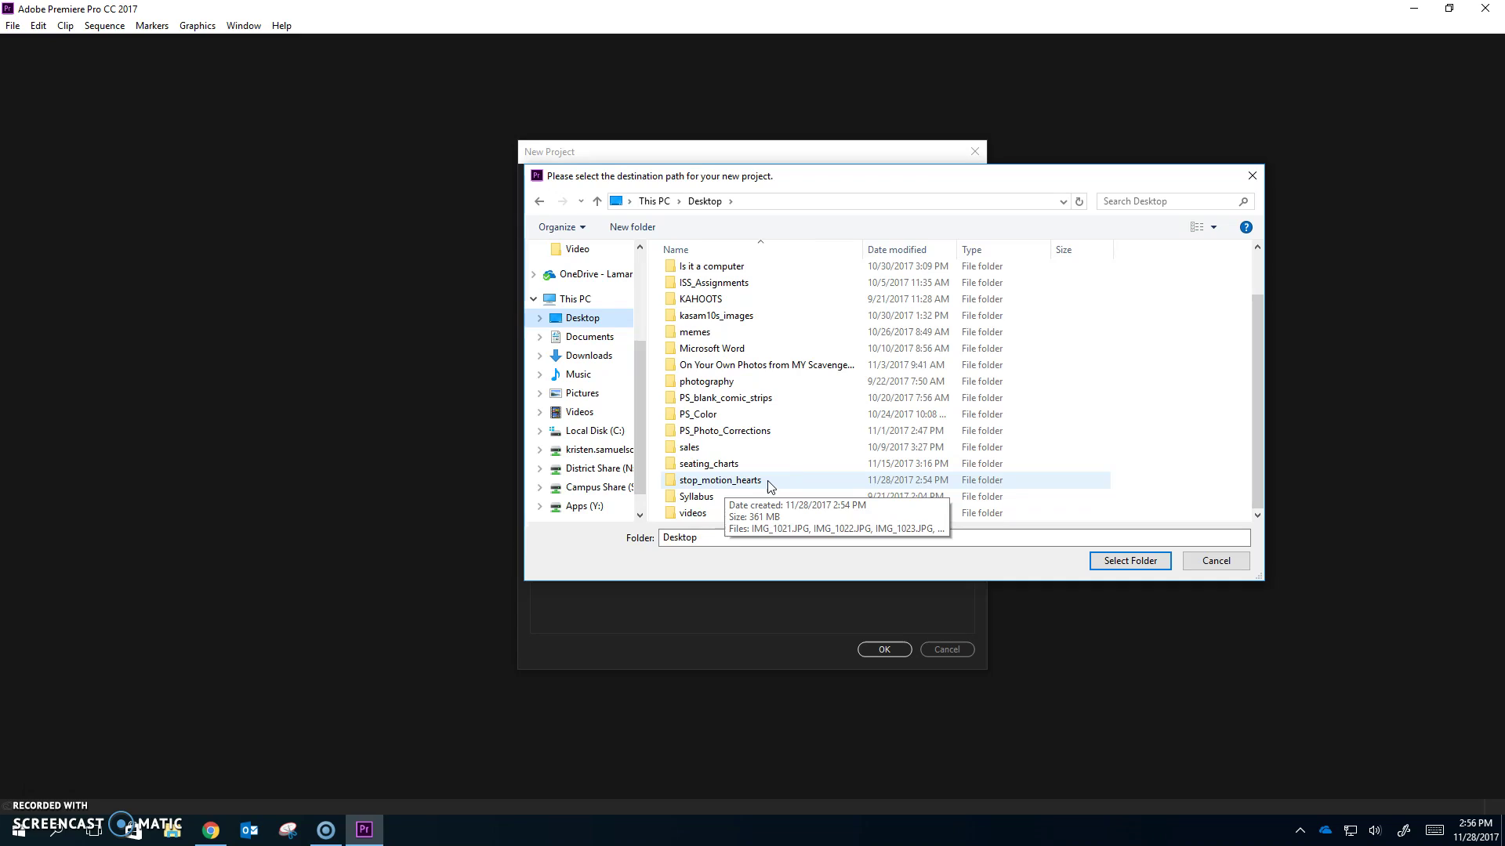
{"action": "left_click", "coordinate": [758, 488]}
{"action": "double_click", "coordinate": [758, 487]}
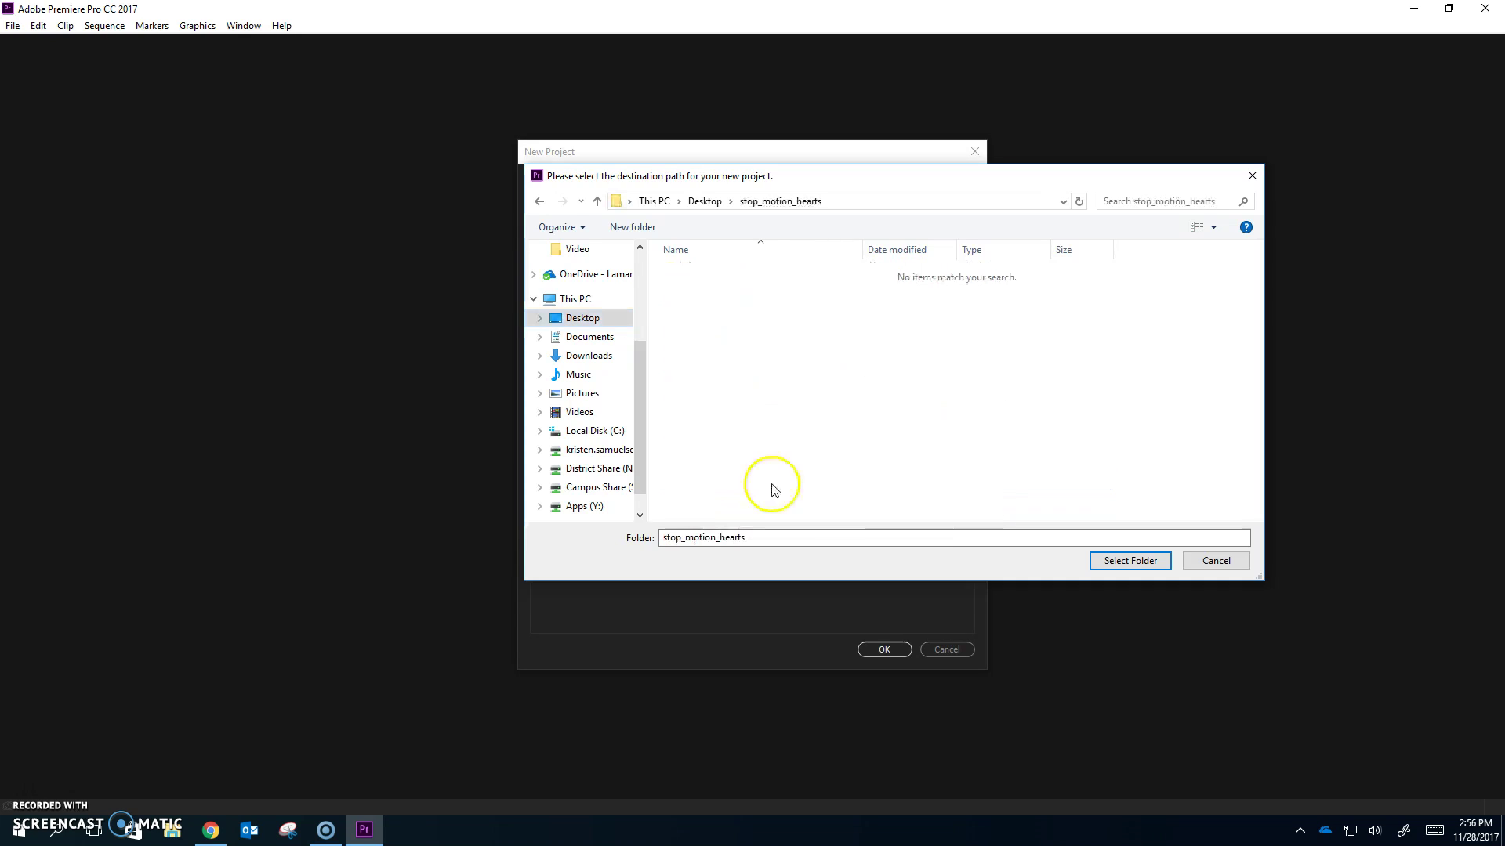
{"action": "left_click", "coordinate": [915, 519]}
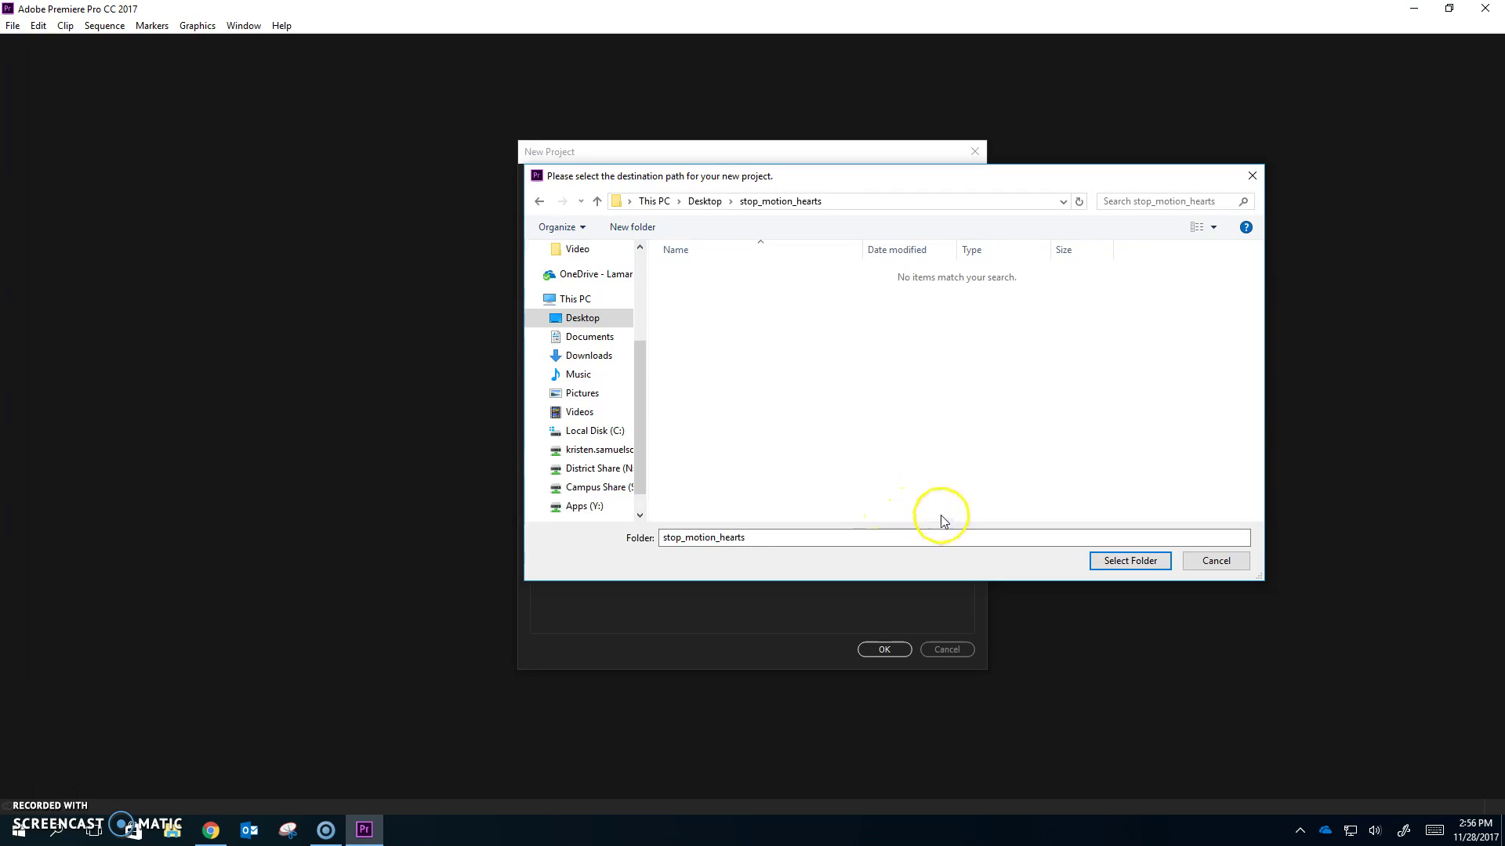
{"action": "left_click", "coordinate": [1006, 562]}
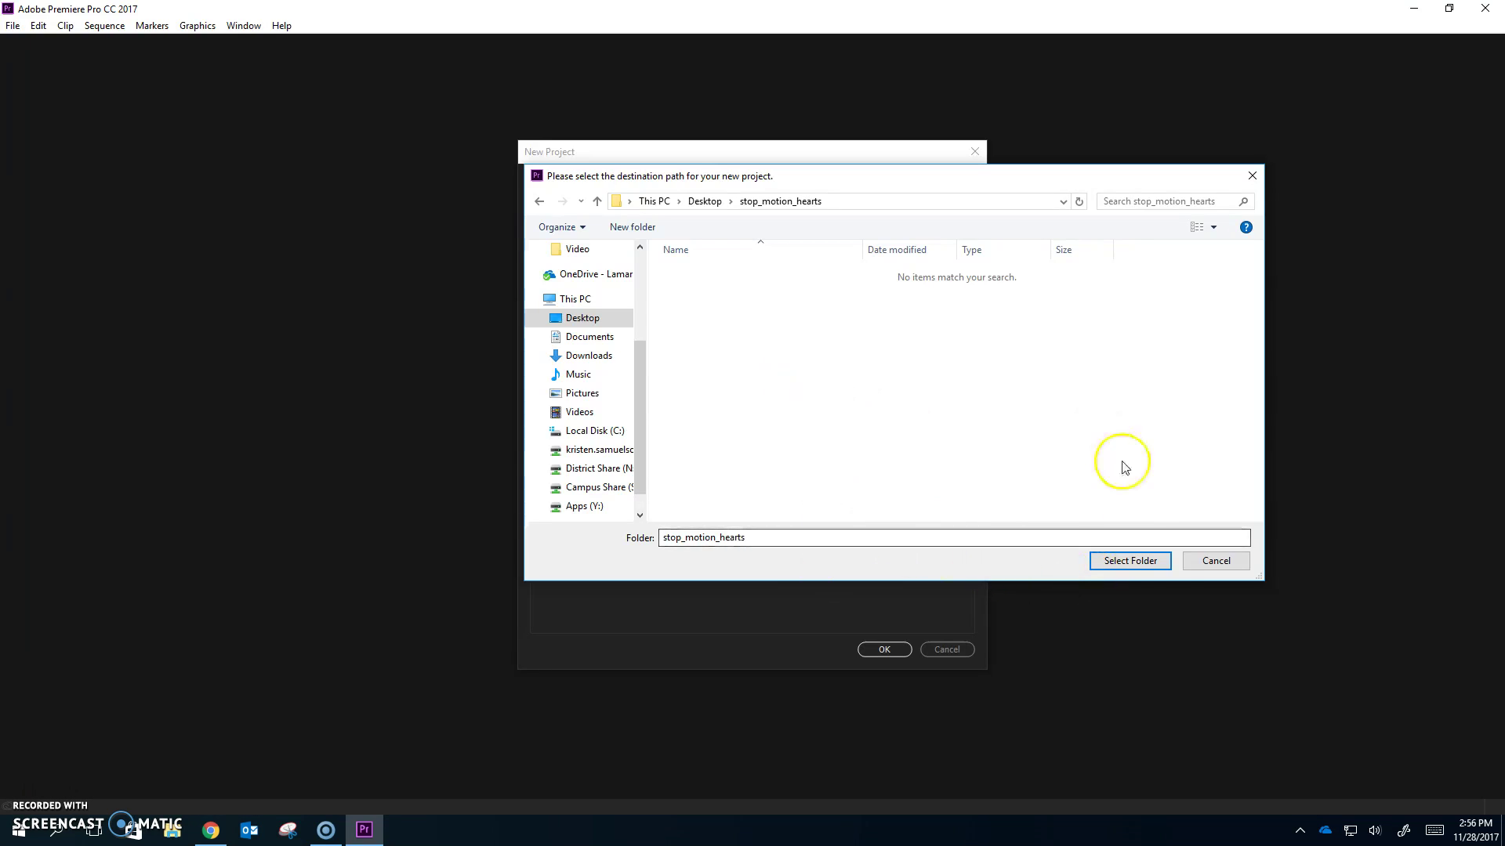
{"action": "left_click", "coordinate": [1145, 564]}
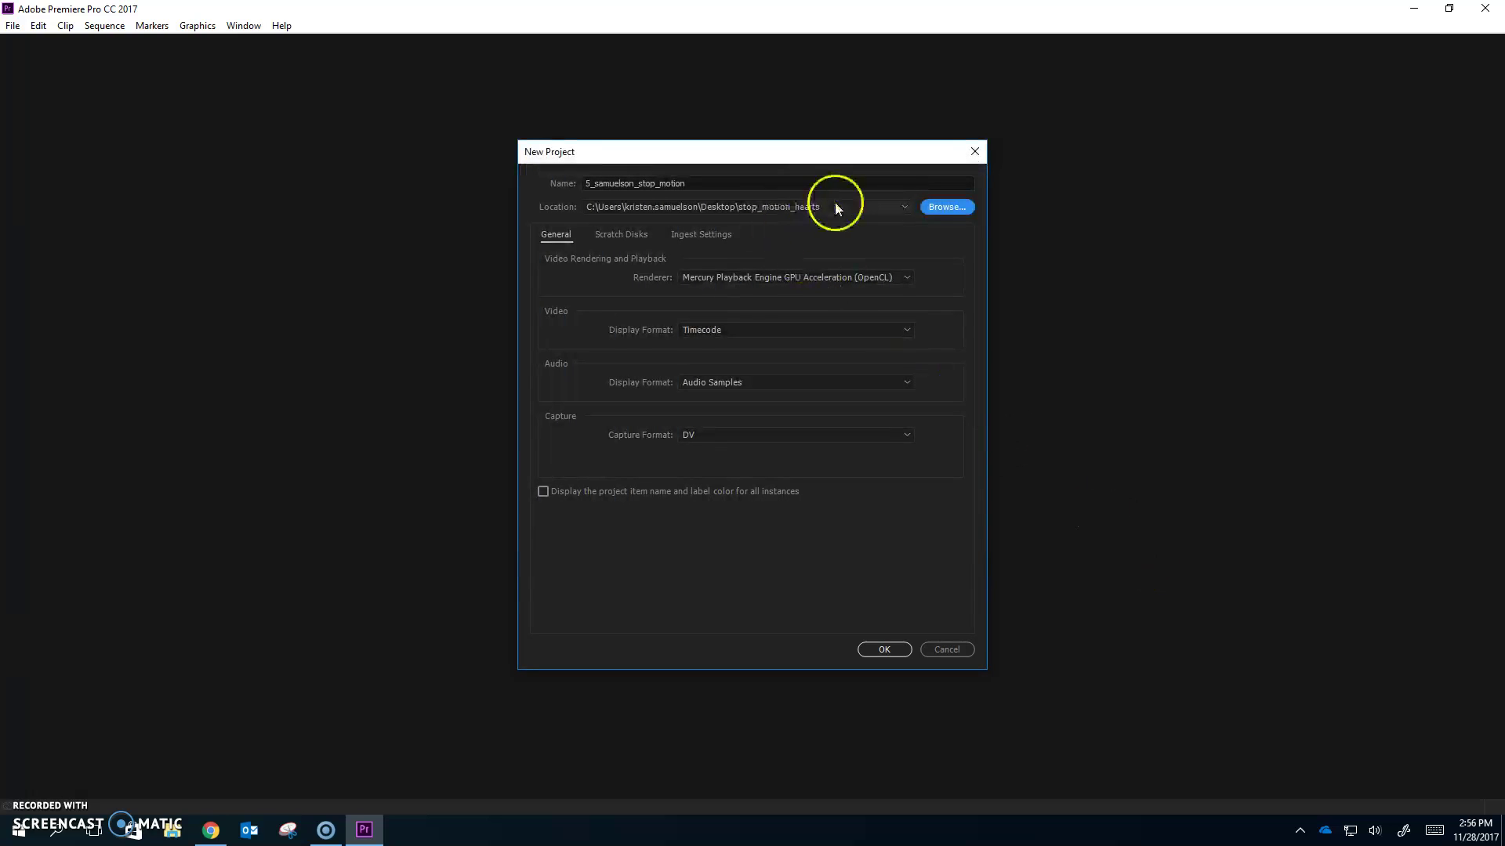
{"action": "left_click", "coordinate": [877, 652]}
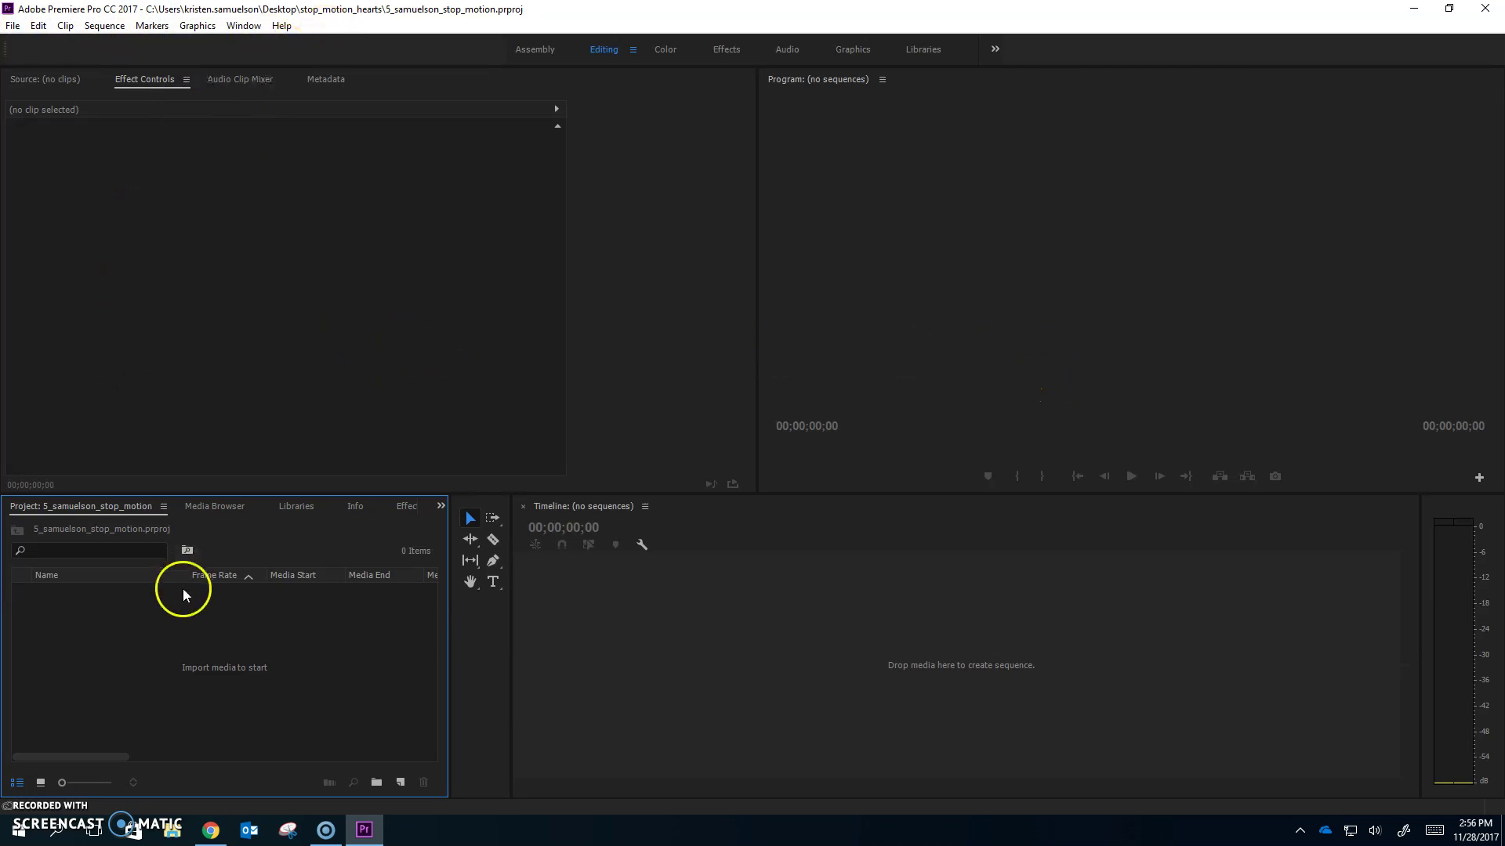
- Start a media import and go to the stop_motion_hearts folder on the Desktop
{"action": "left_click", "coordinate": [97, 548]}
{"action": "left_click", "coordinate": [12, 25]}
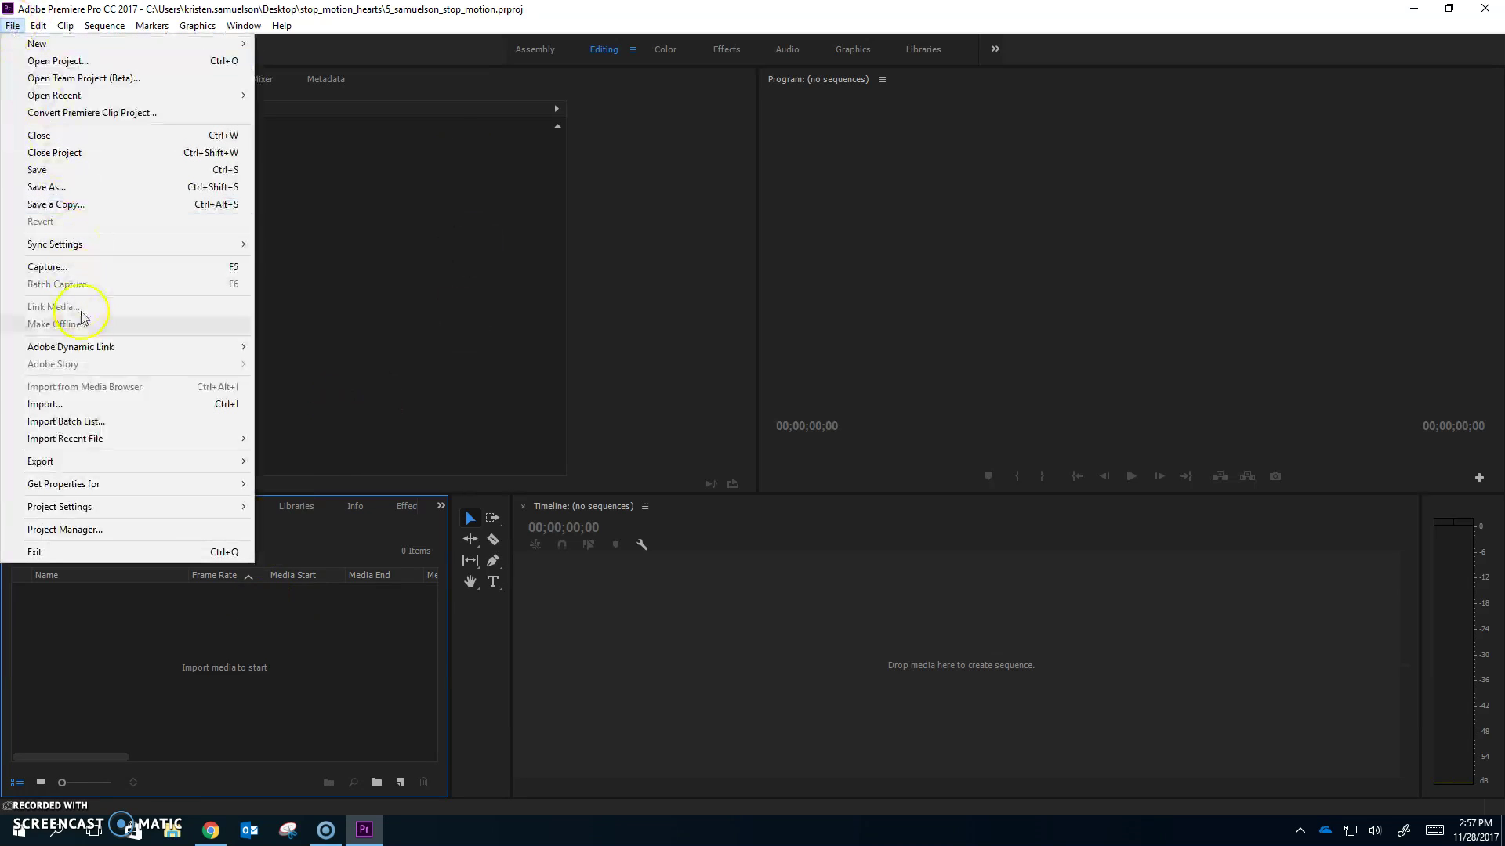
{"action": "left_click", "coordinate": [100, 403]}
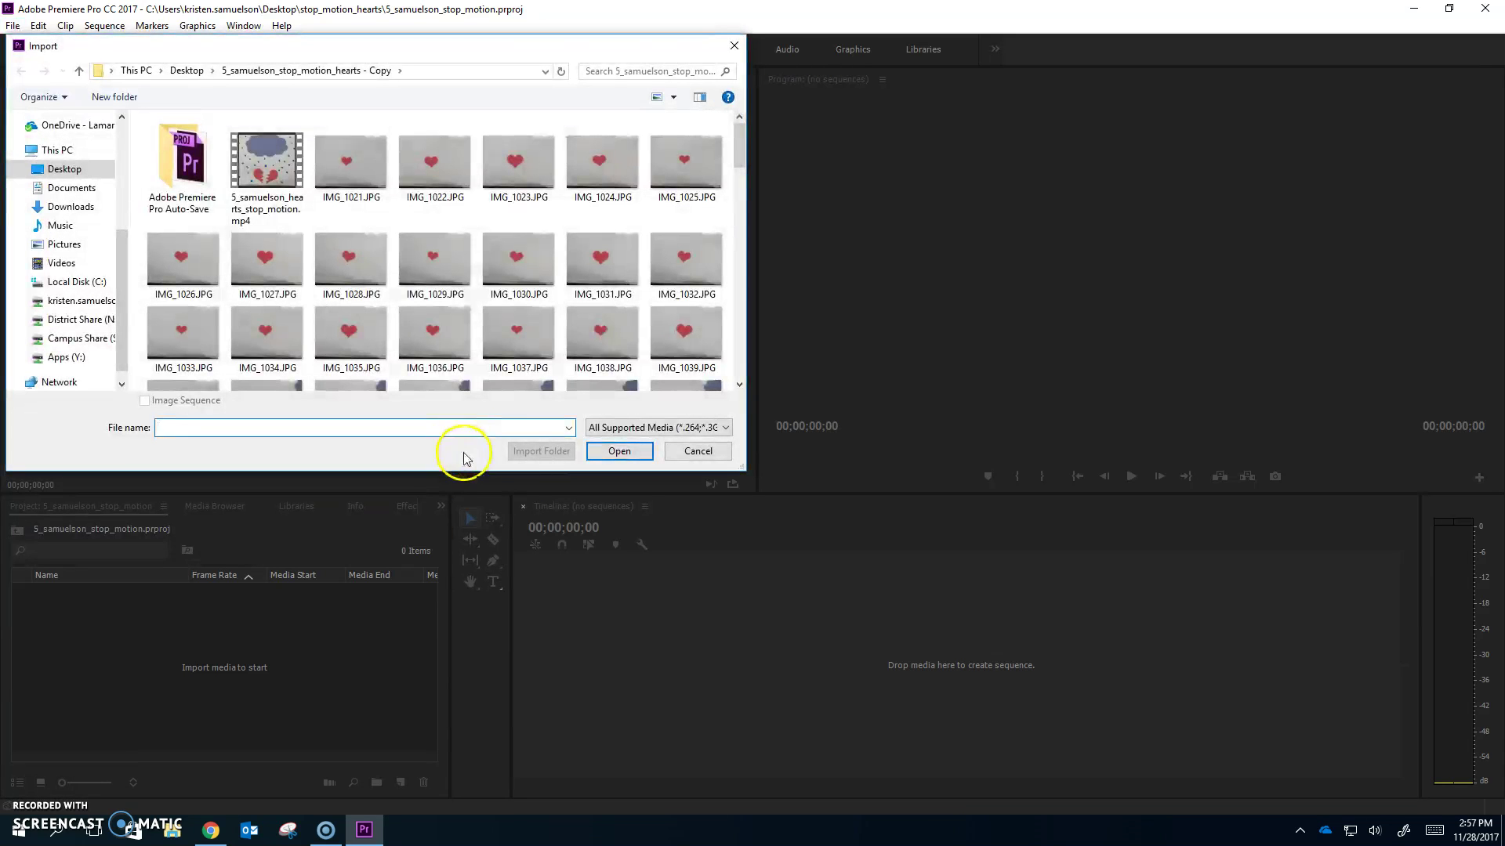
{"action": "left_click", "coordinate": [186, 72]}
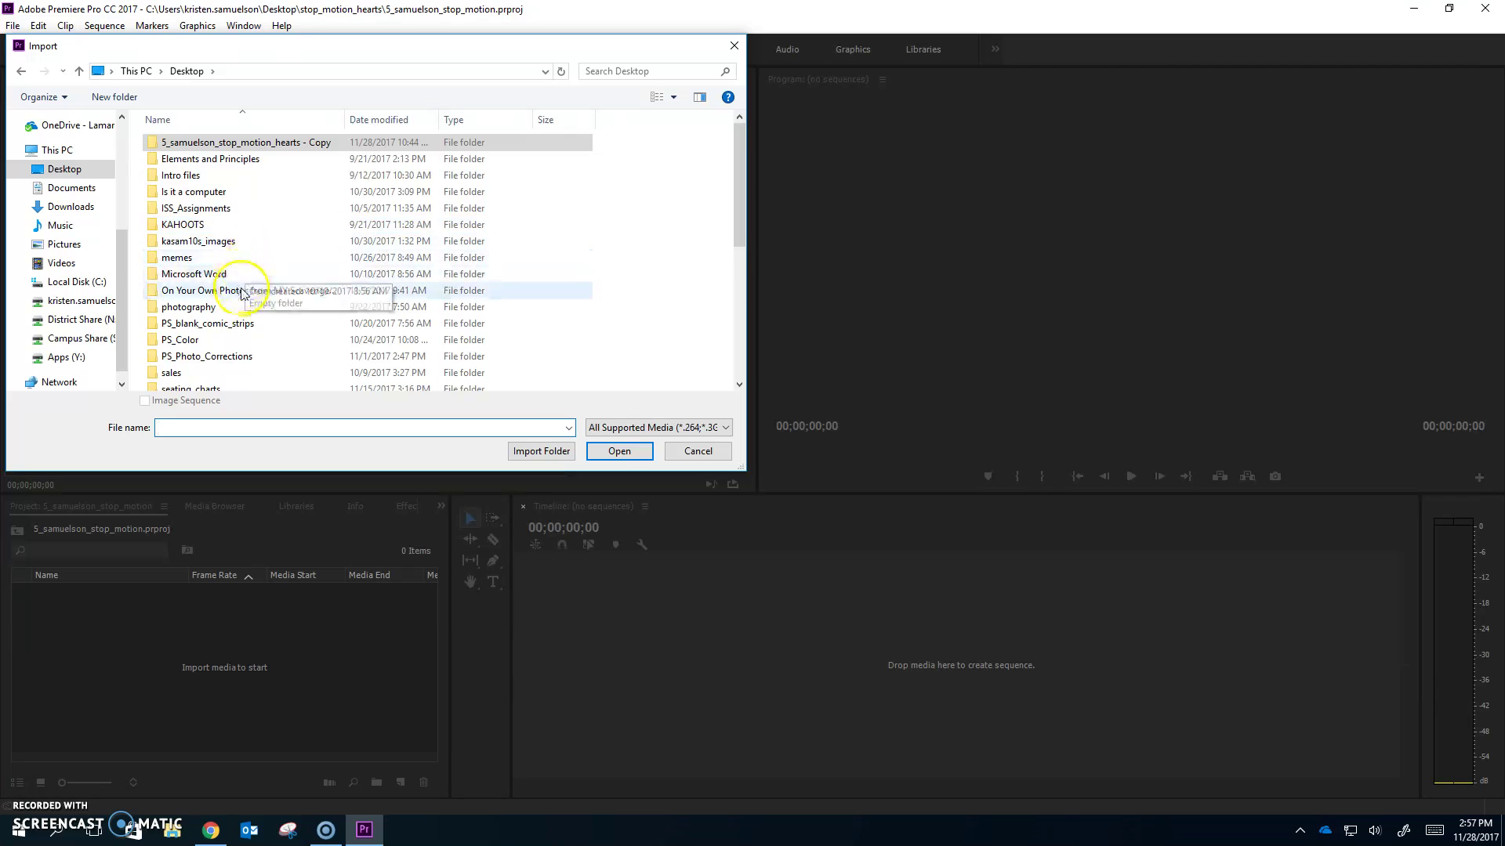
{"action": "scroll", "coordinate": [235, 330], "scroll_direction": "down", "scroll_amount": 2}
{"action": "double_click", "coordinate": [219, 371]}
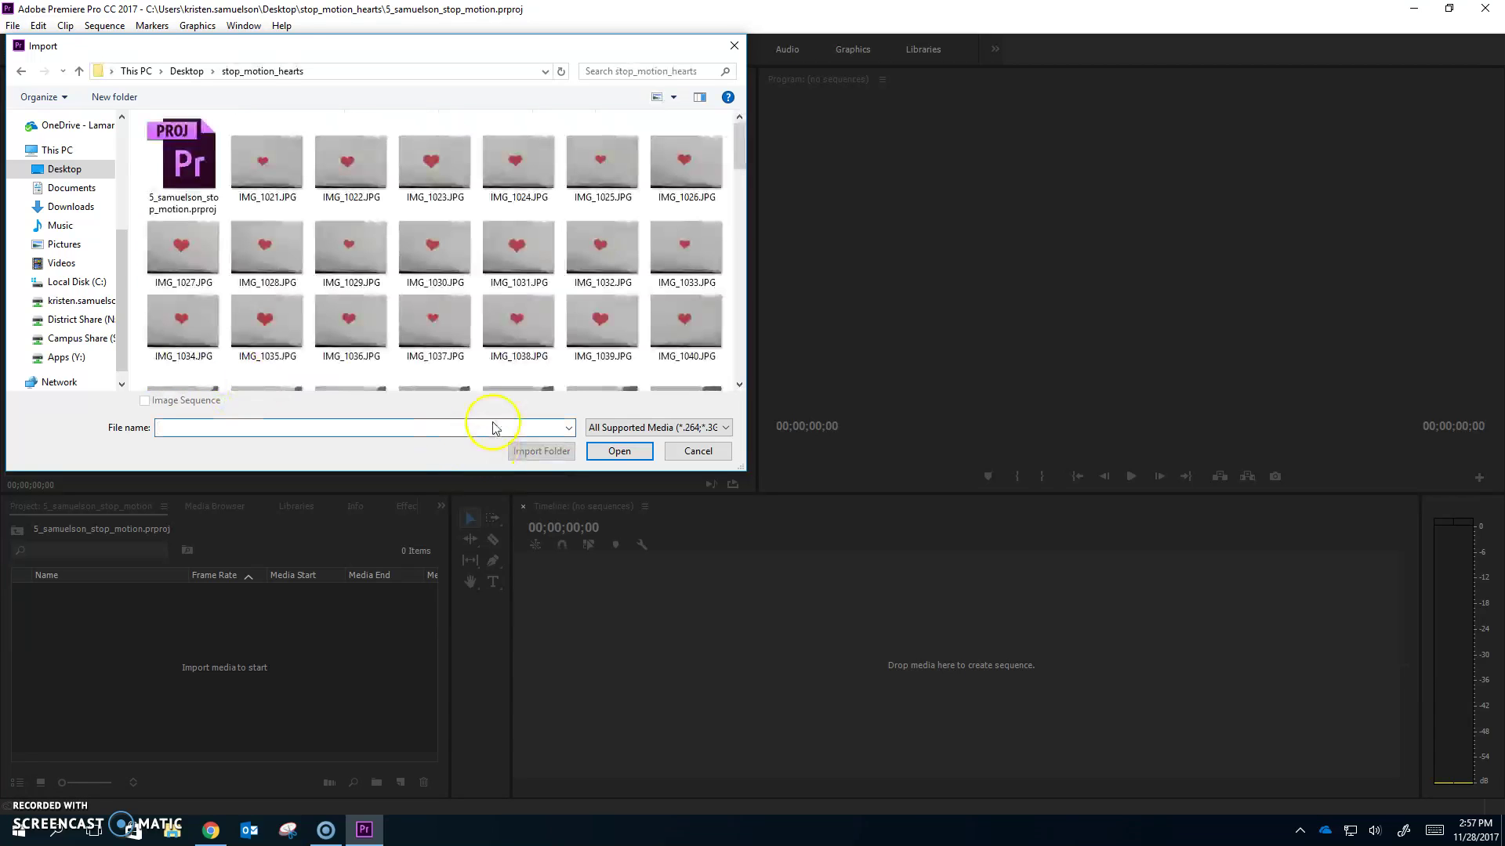
- Import all the photos from IMG_1021.JPG through IMG_1141.JPG into the project
{"action": "scroll", "coordinate": [604, 269], "scroll_direction": "down", "scroll_amount": 5}
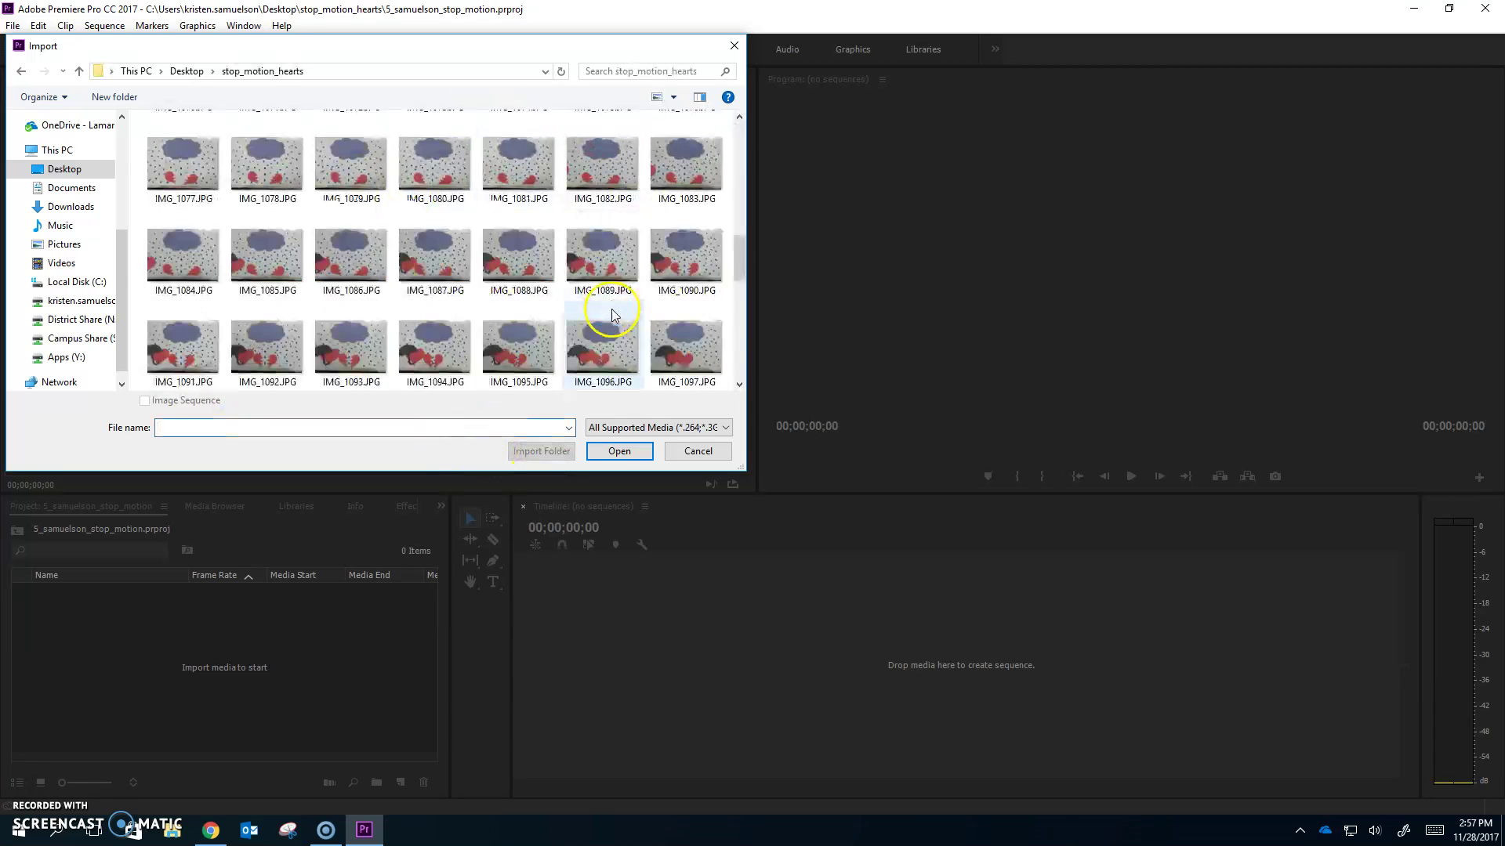
{"action": "scroll", "coordinate": [610, 318], "scroll_direction": "down", "scroll_amount": 5}
{"action": "scroll", "coordinate": [609, 317], "scroll_direction": "up", "scroll_amount": 3}
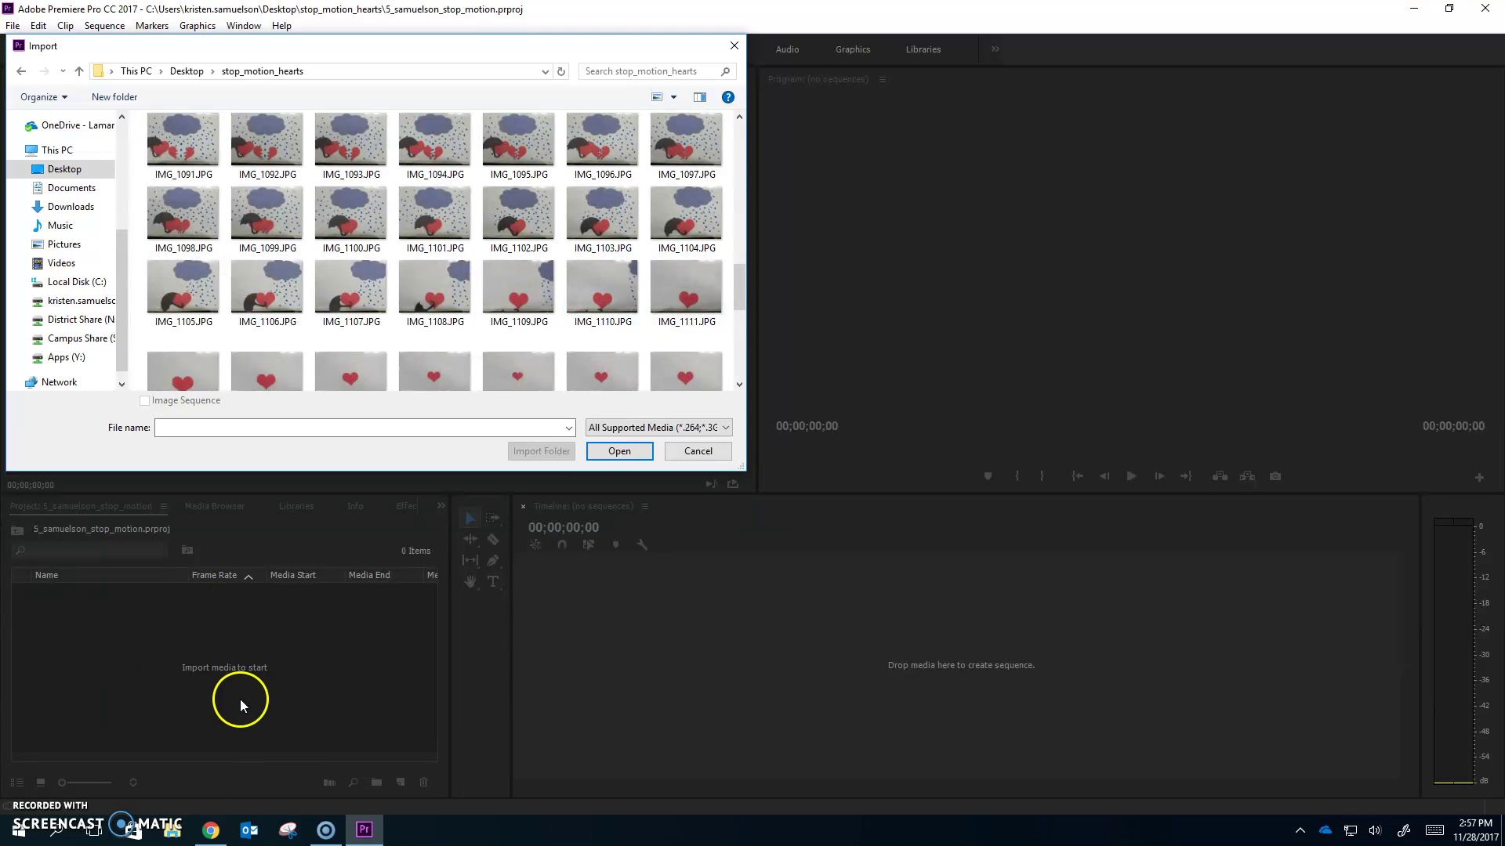
{"action": "scroll", "coordinate": [470, 314], "scroll_direction": "up", "scroll_amount": 6}
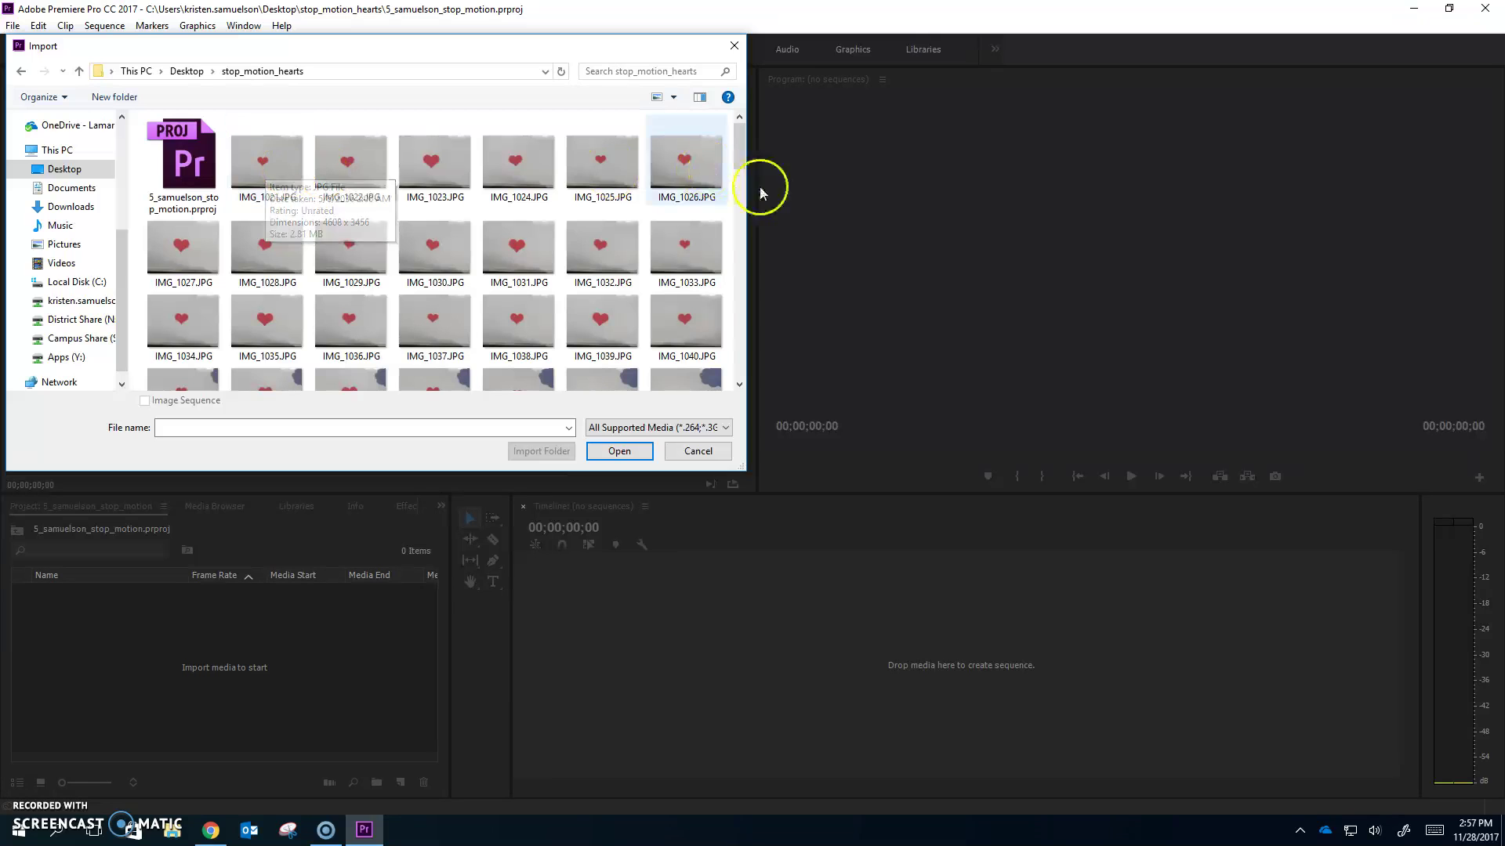
{"action": "scroll", "coordinate": [596, 310], "scroll_direction": "down", "scroll_amount": 10}
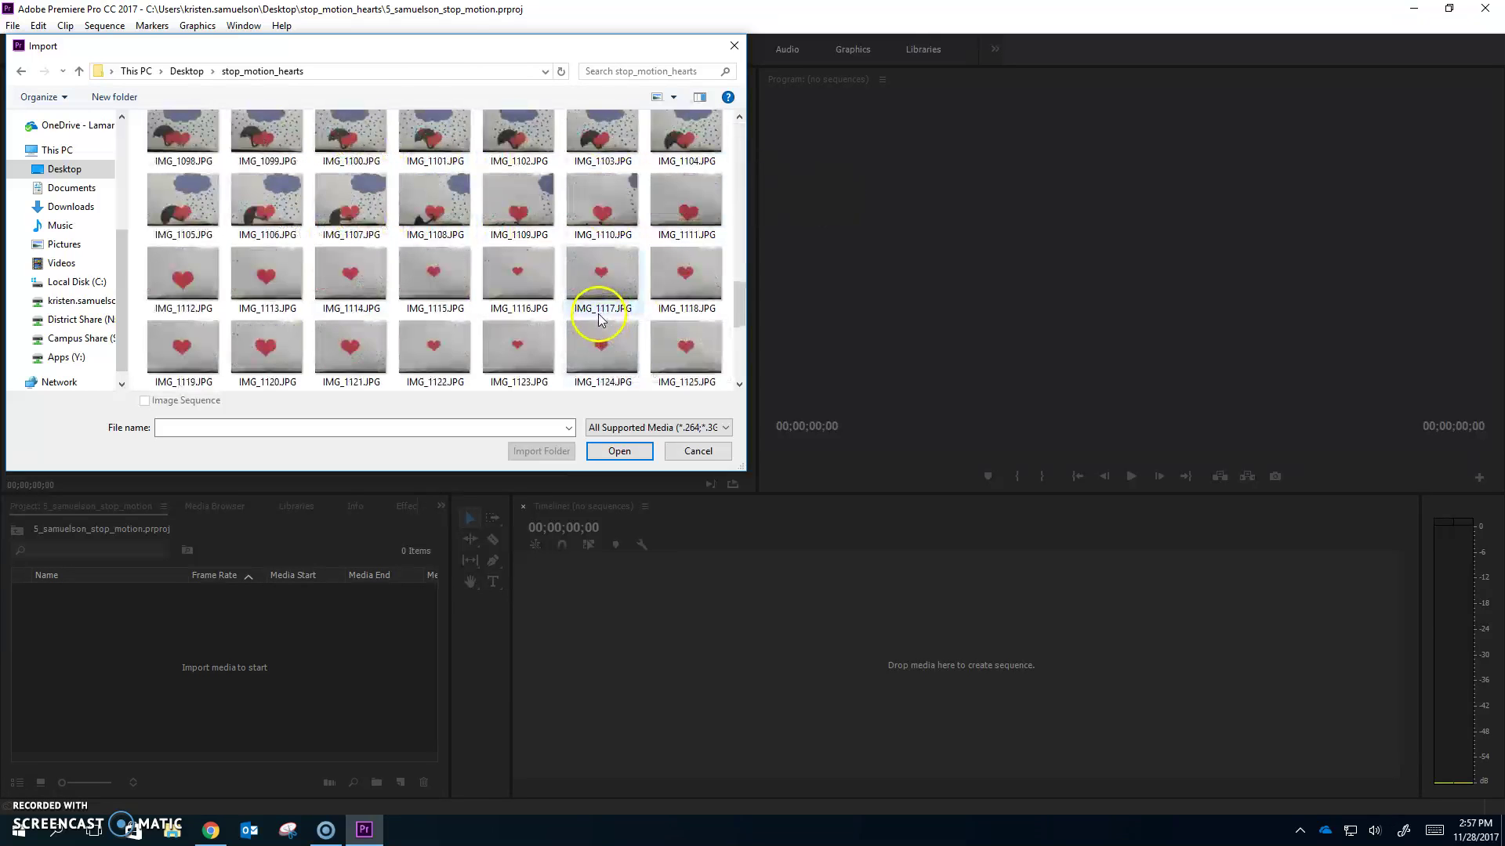
{"action": "scroll", "coordinate": [595, 322], "scroll_direction": "down", "scroll_amount": 3}
{"action": "scroll", "coordinate": [520, 361], "scroll_direction": "up", "scroll_amount": 12}
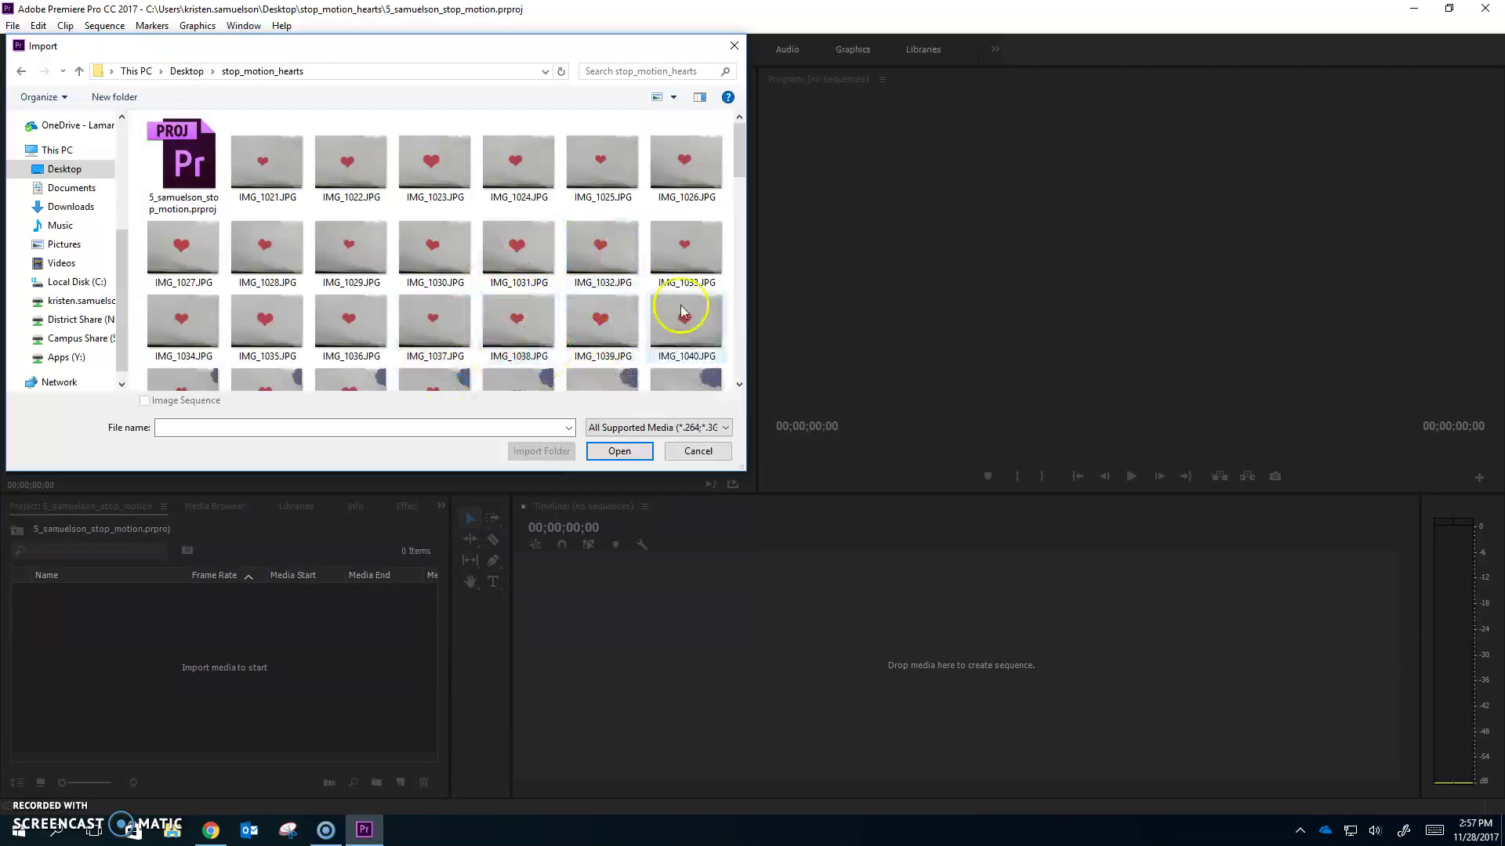
{"action": "left_click", "coordinate": [276, 169]}
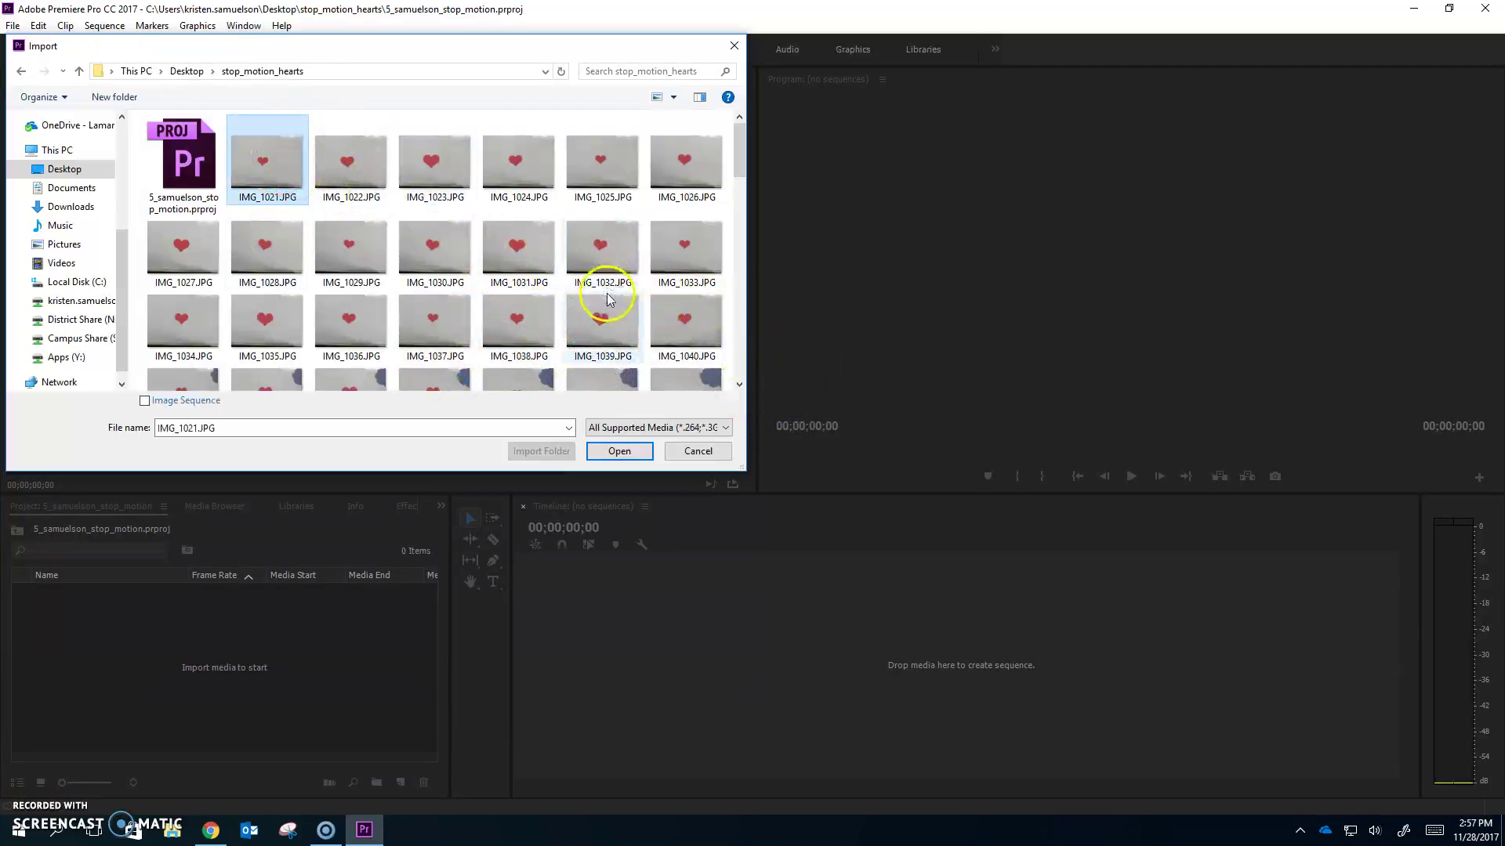
{"action": "scroll", "coordinate": [682, 335], "scroll_direction": "down", "scroll_amount": 10}
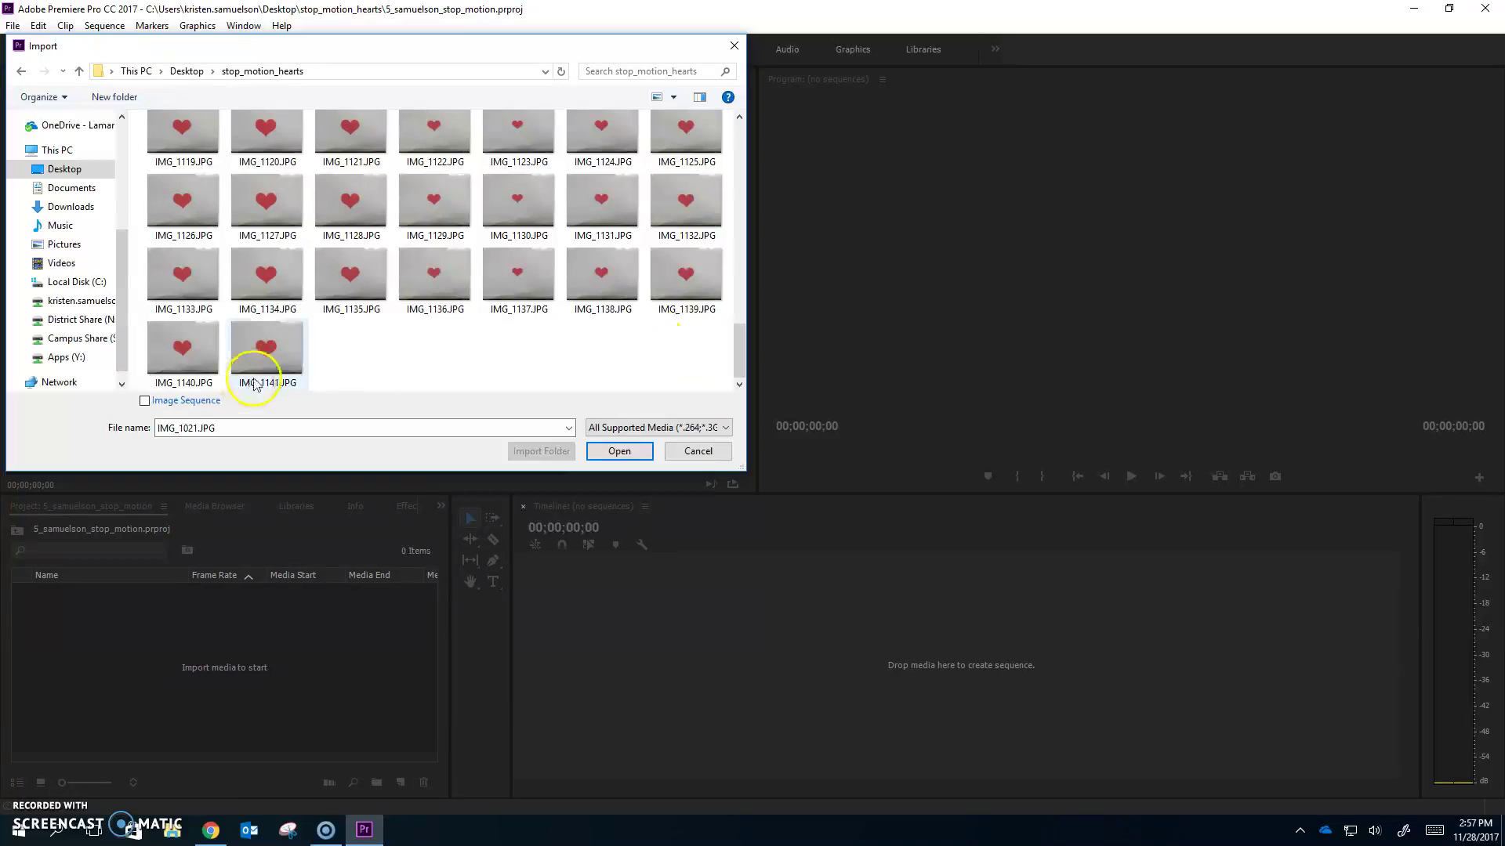
{"action": "left_click", "coordinate": [253, 384], "text": "shift"}
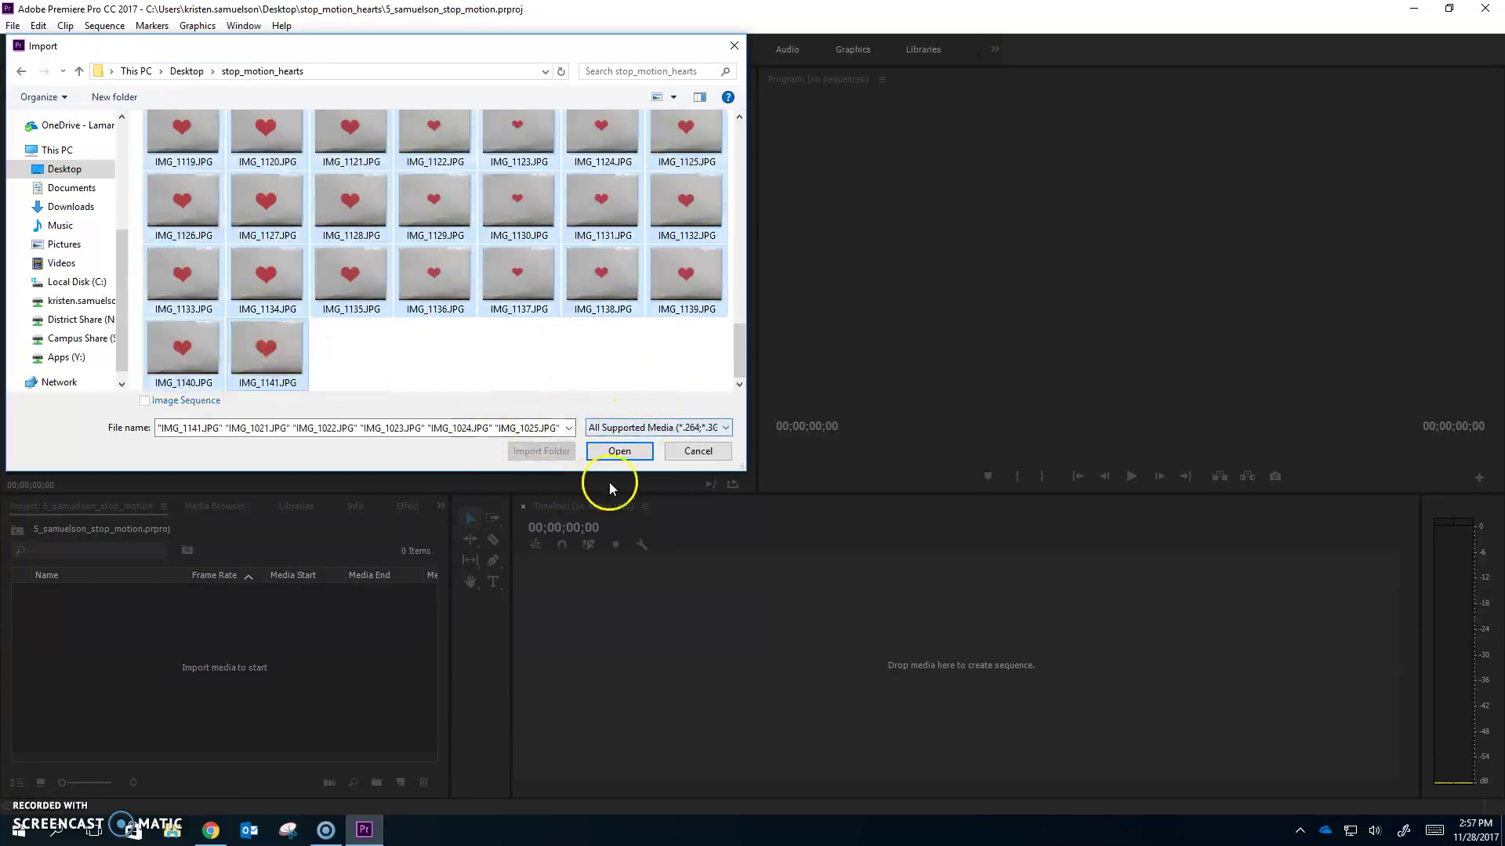
{"action": "left_click", "coordinate": [635, 450]}
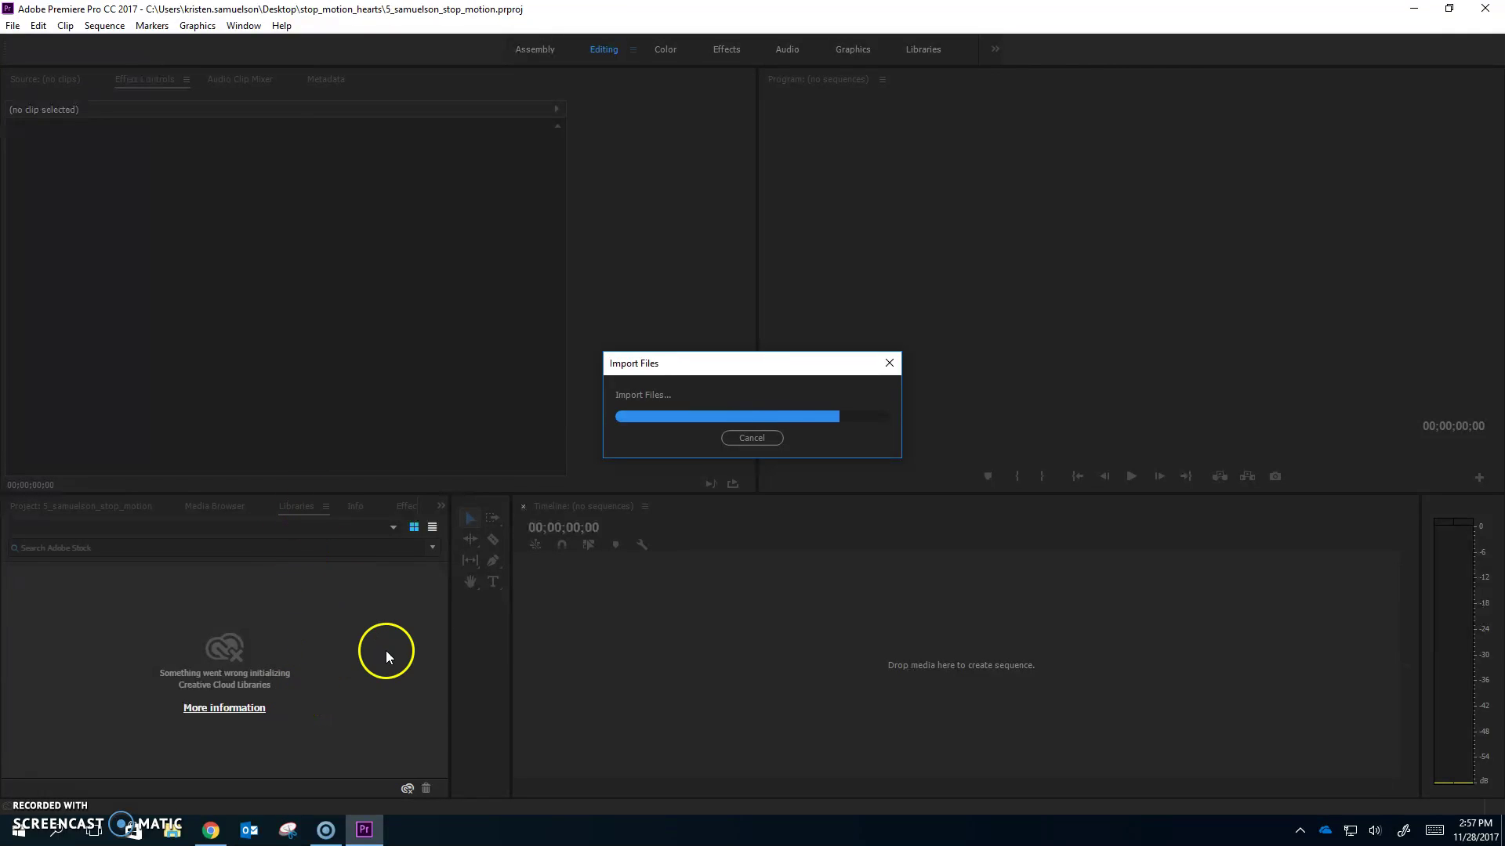
- Look through the imported photos as thumbnails, return them to list view and check their order
{"action": "left_click", "coordinate": [259, 574]}
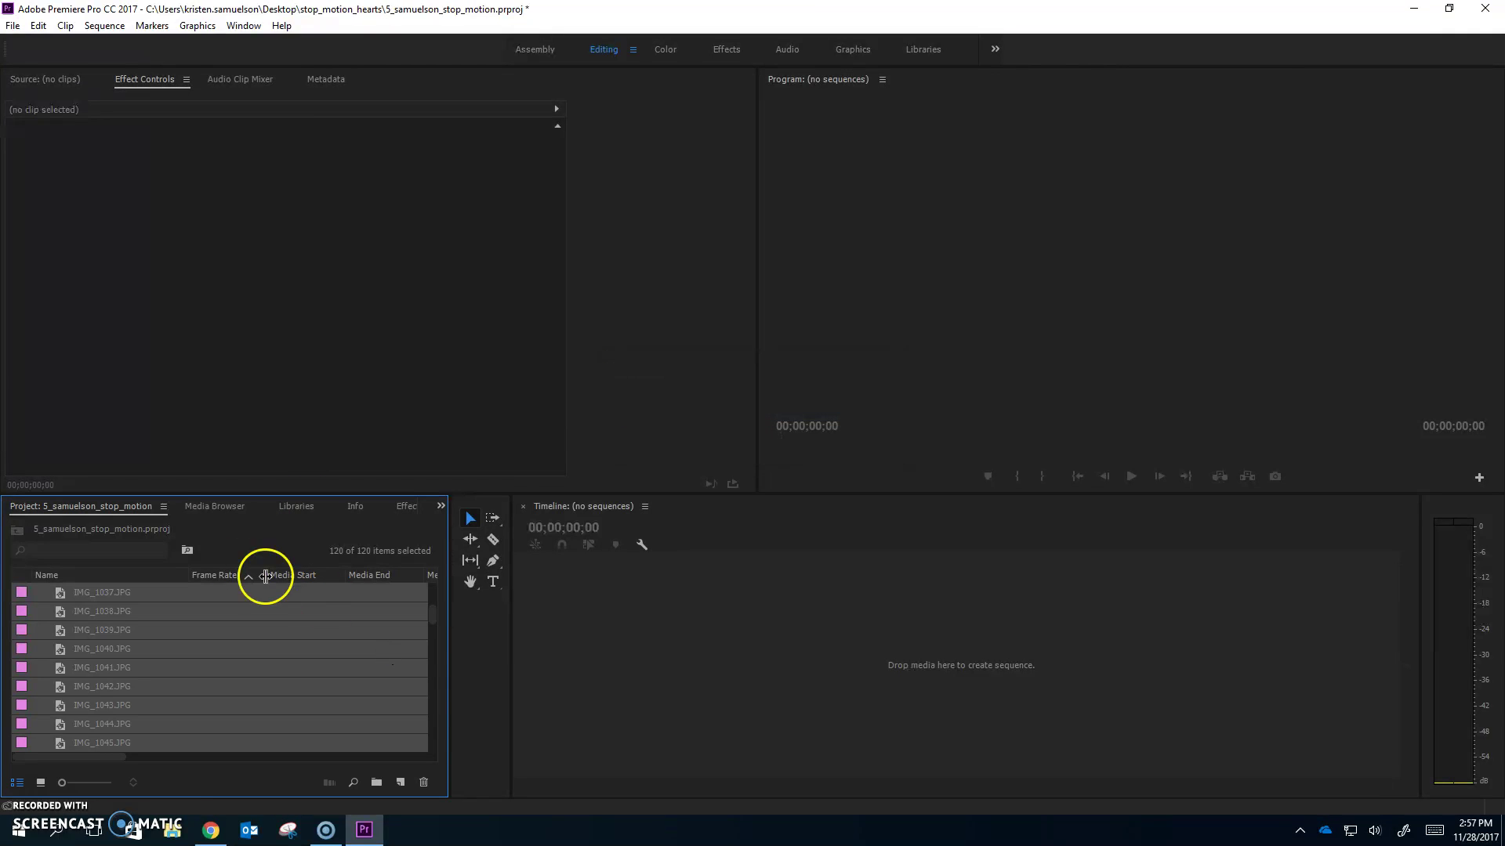
{"action": "left_click", "coordinate": [69, 562]}
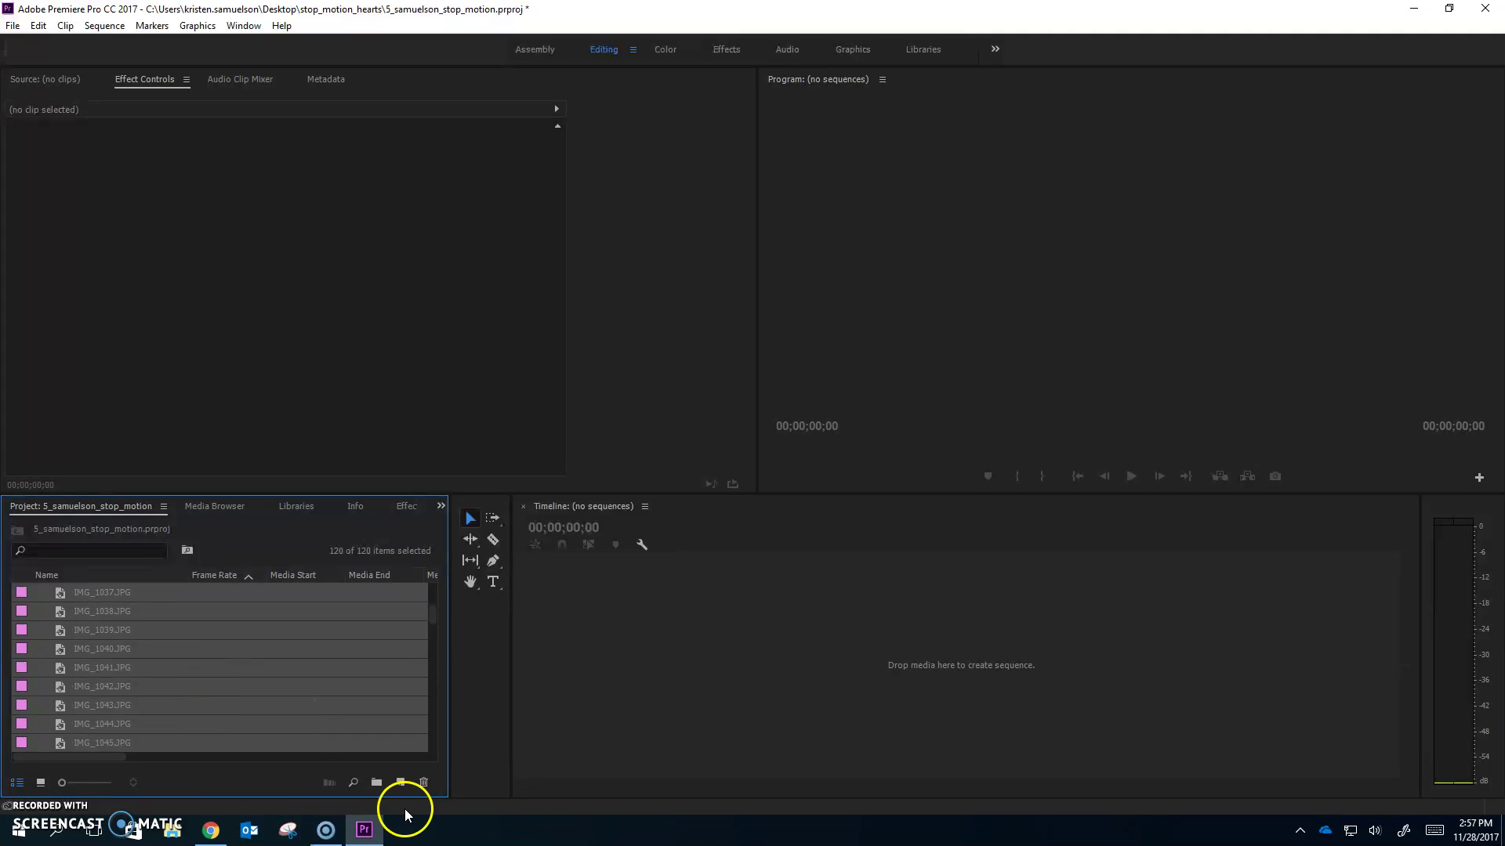
{"action": "scroll", "coordinate": [186, 718], "scroll_direction": "up", "scroll_amount": 1}
{"action": "left_click", "coordinate": [41, 783]}
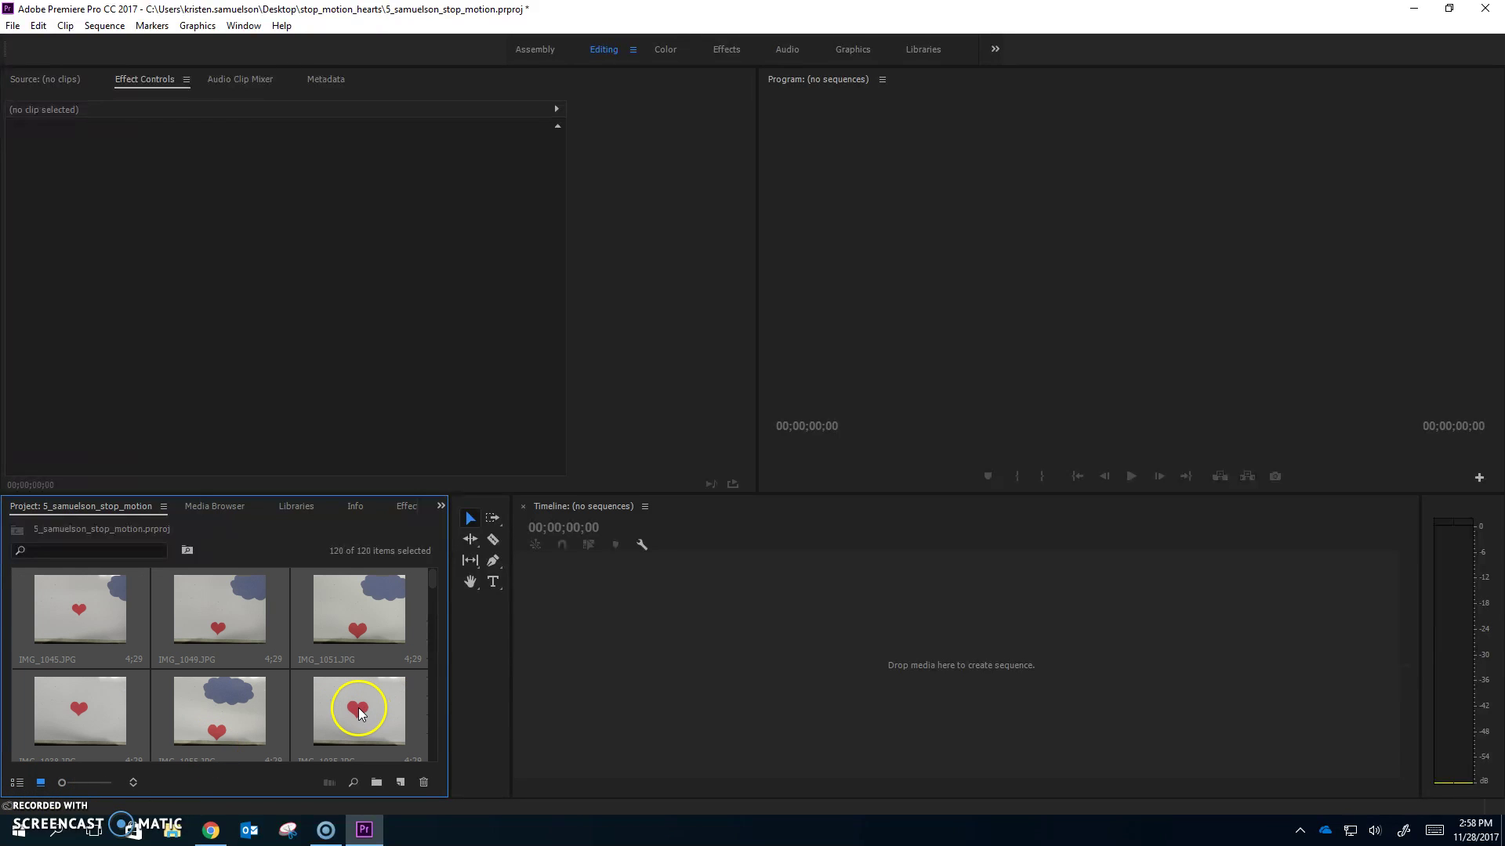
{"action": "scroll", "coordinate": [362, 715], "scroll_direction": "down", "scroll_amount": 3}
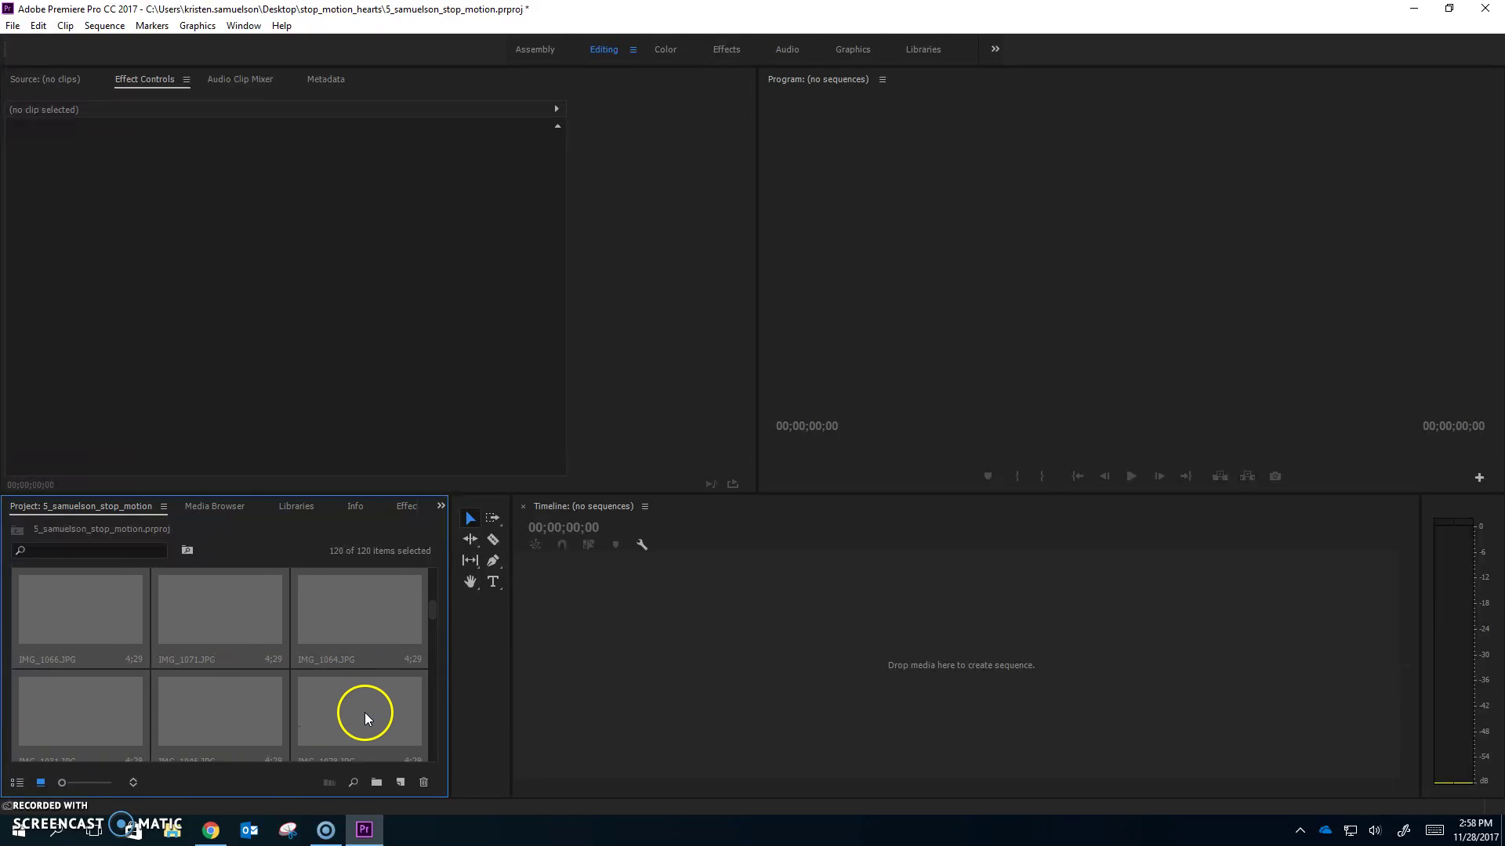
{"action": "scroll", "coordinate": [365, 717], "scroll_direction": "up", "scroll_amount": 3}
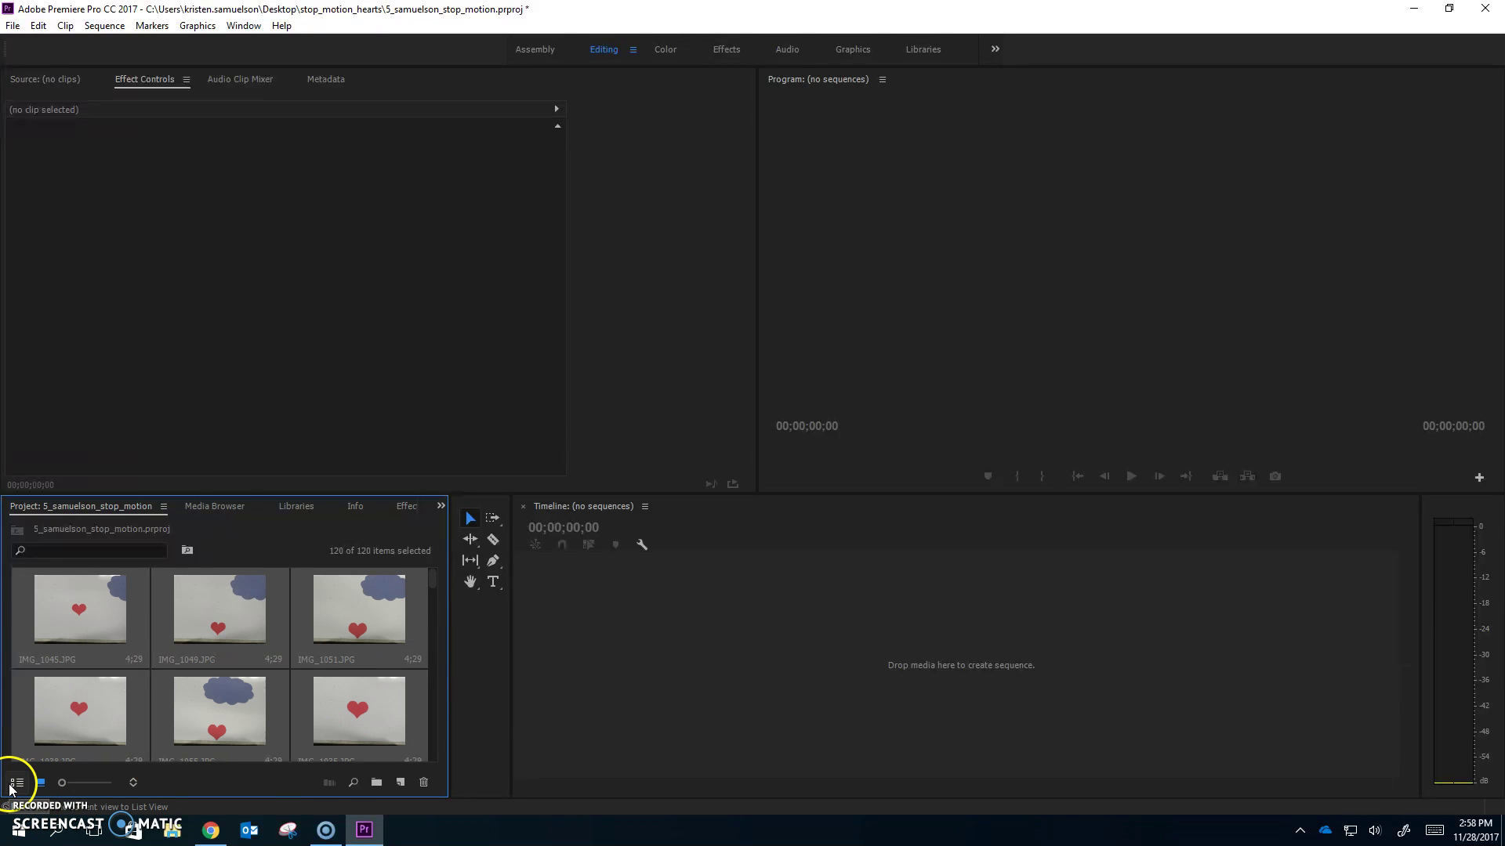
{"action": "left_click", "coordinate": [16, 783]}
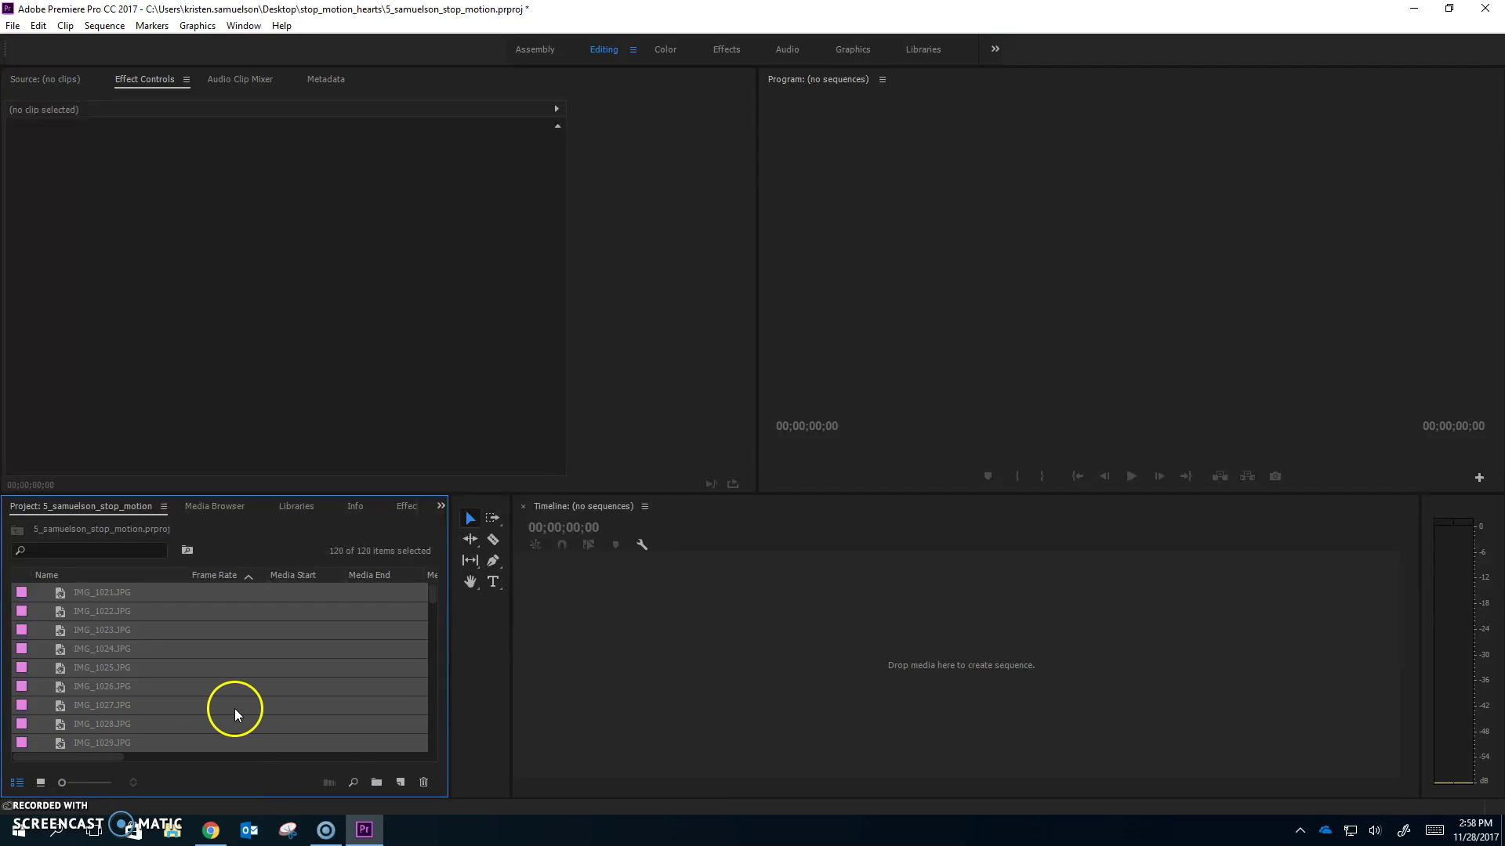
{"action": "scroll", "coordinate": [226, 700], "scroll_direction": "down", "scroll_amount": 3}
{"action": "scroll", "coordinate": [228, 682], "scroll_direction": "up", "scroll_amount": 2}
- Set the clip duration of all the imported photos at once to 00;00;00;03
{"action": "left_click", "coordinate": [346, 666]}
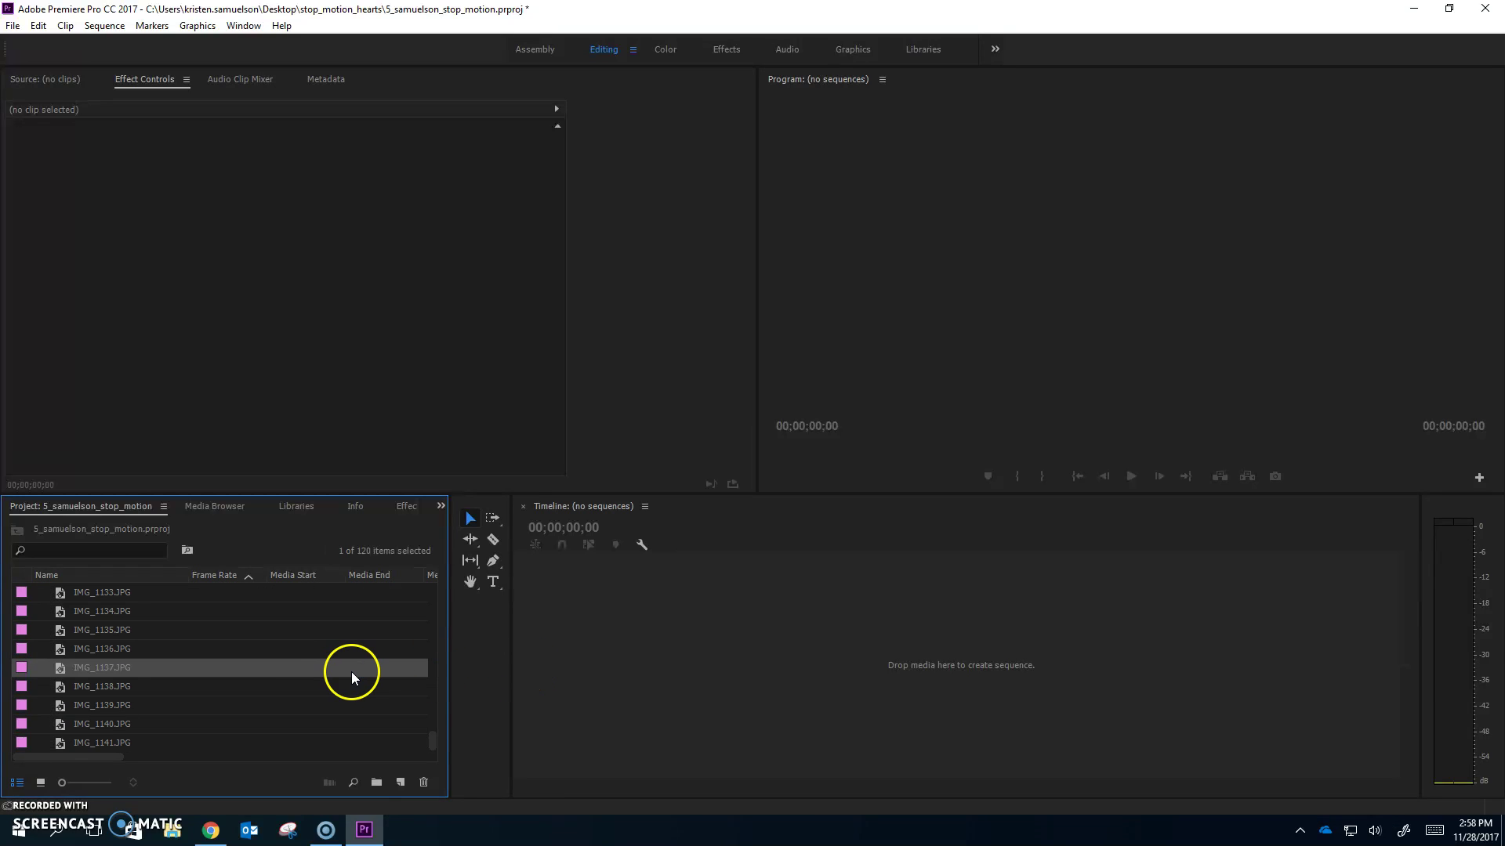
{"action": "key", "text": "ctrl+a"}
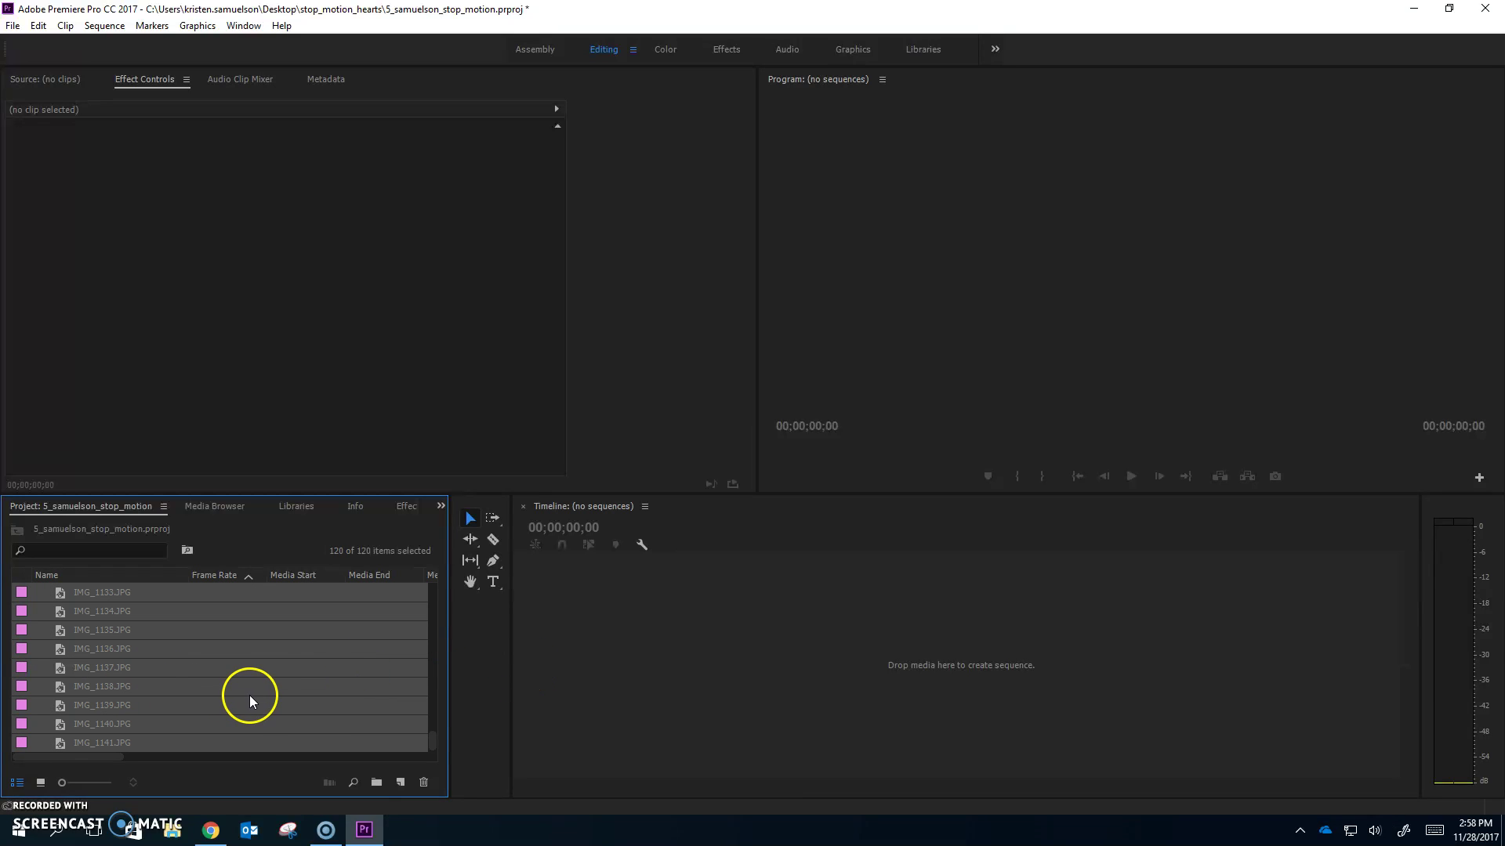
{"action": "scroll", "coordinate": [301, 700], "scroll_direction": "up", "scroll_amount": 8}
{"action": "right_click", "coordinate": [338, 643]}
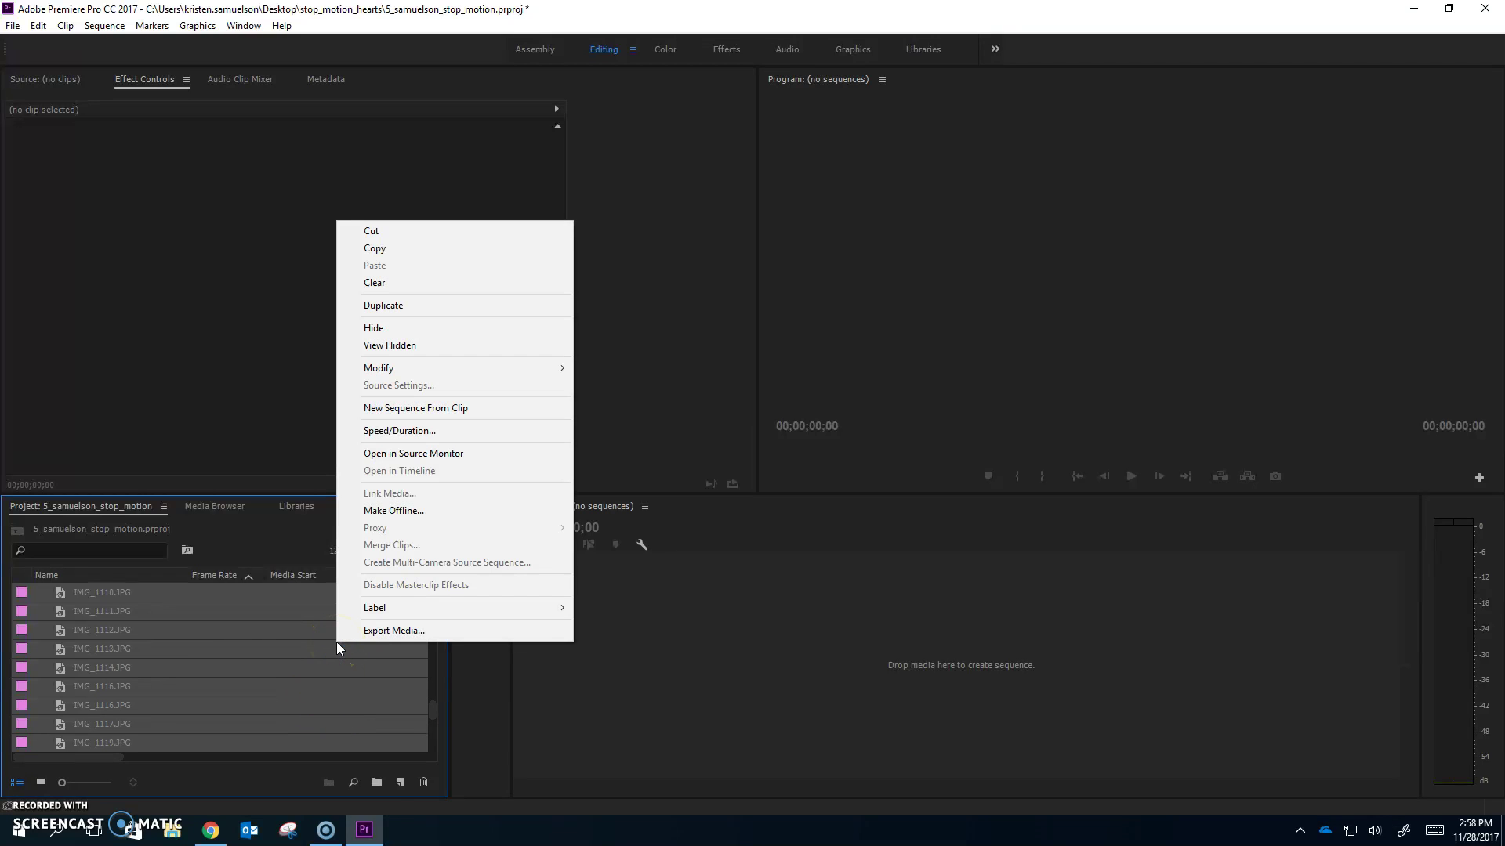
{"action": "left_click", "coordinate": [440, 432]}
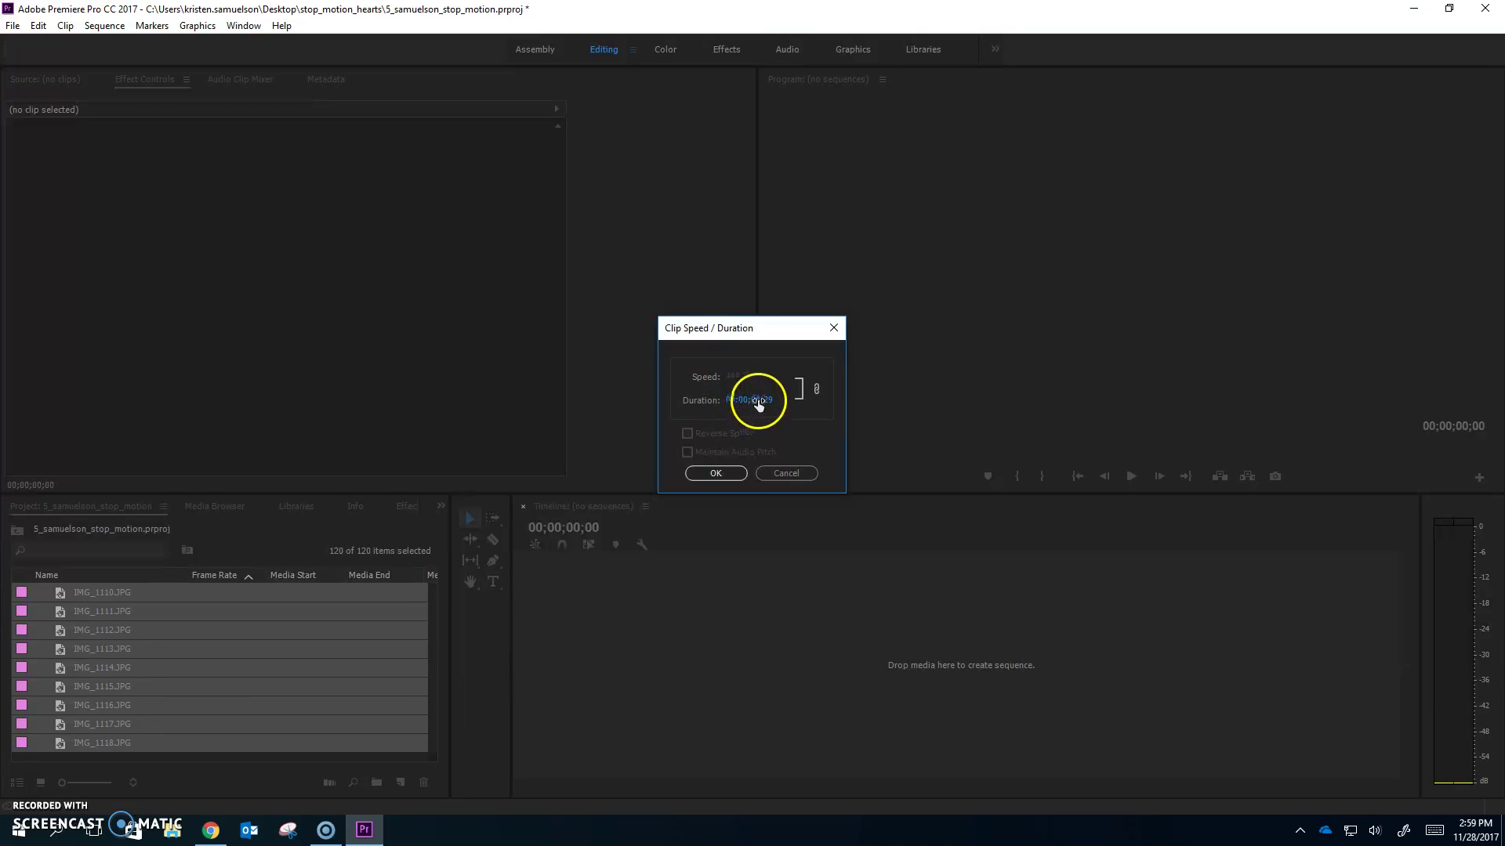
{"action": "left_click_drag", "start_coordinate": [756, 405], "coordinate": [786, 415]}
{"action": "mouse_move", "coordinate": [802, 432]}
{"action": "left_mouse_down"}
{"action": "mouse_move", "coordinate": [780, 376]}
{"action": "mouse_move", "coordinate": [759, 414]}
{"action": "left_mouse_up"}
{"action": "left_click", "coordinate": [761, 402]}
{"action": "key", "text": "BackSpace"}
{"action": "type", "text": "0"}
{"action": "double_click", "coordinate": [770, 401]}
{"action": "type", "text": "03"}
{"action": "key", "text": "Tab"}
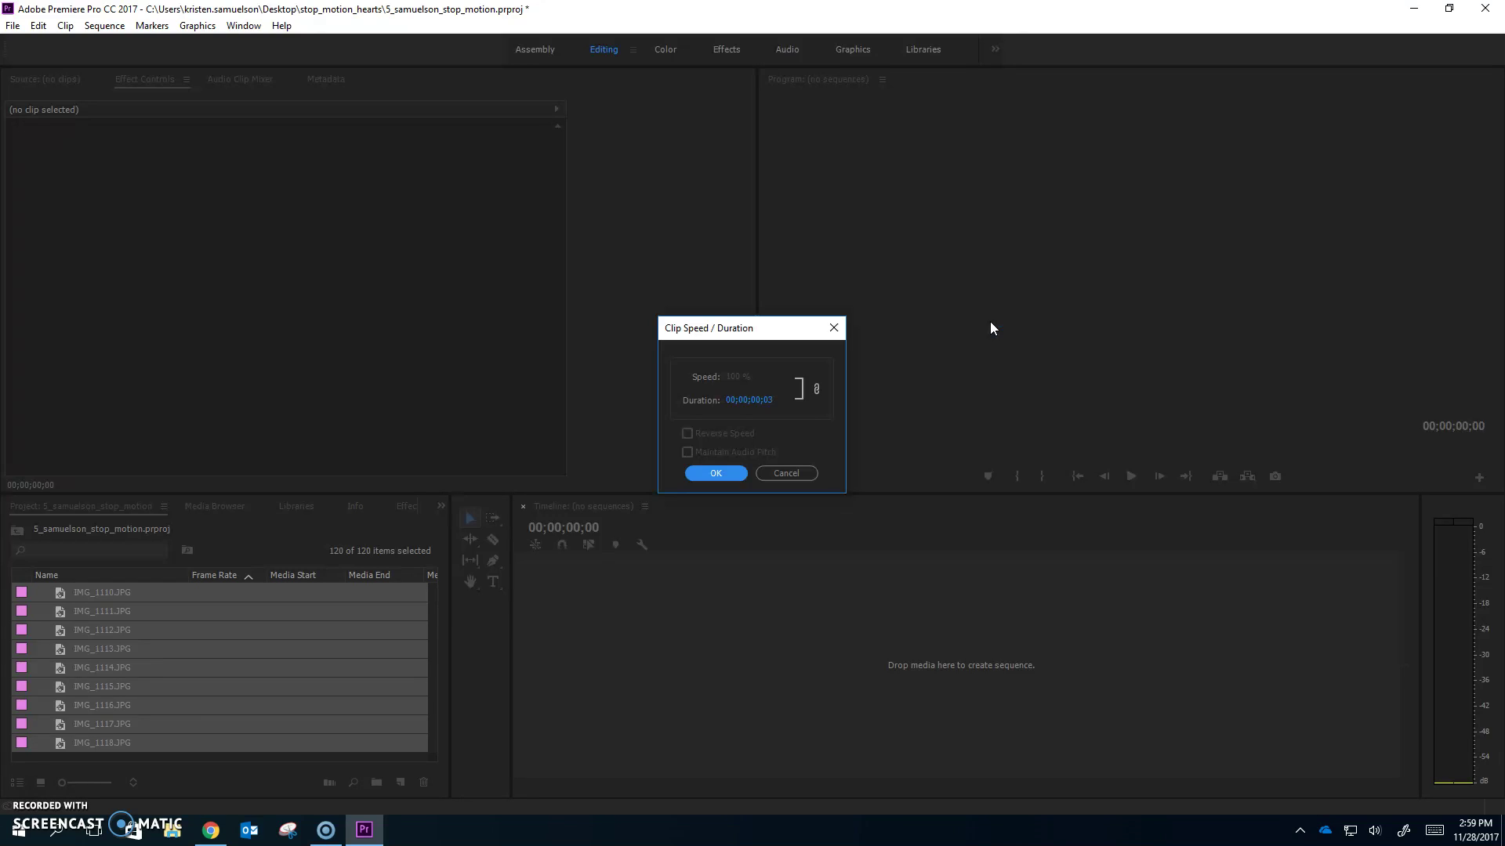
{"action": "left_click", "coordinate": [766, 399]}
{"action": "left_click", "coordinate": [713, 472]}
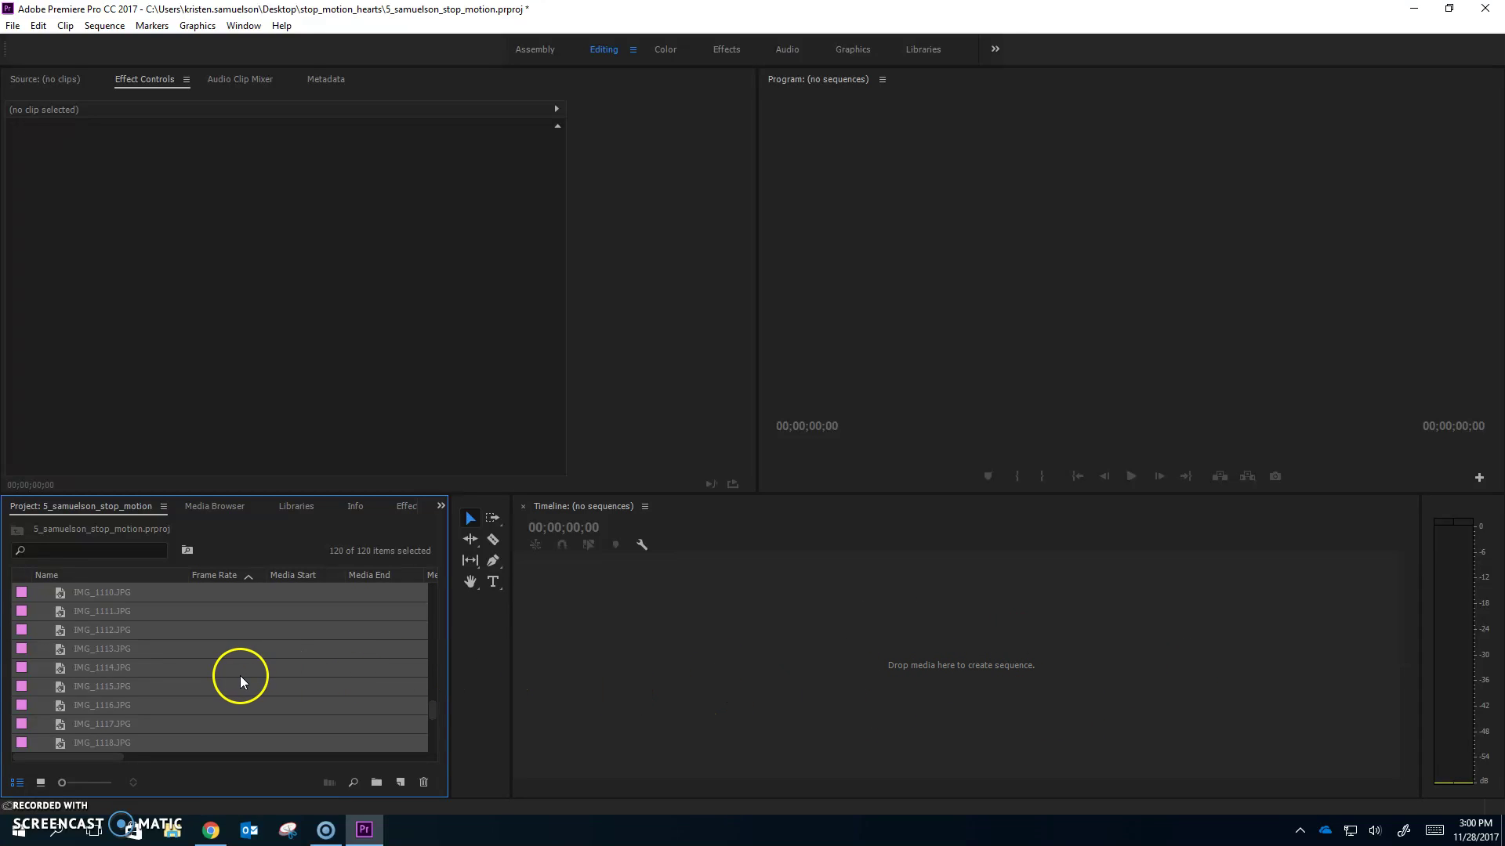
{"action": "key", "text": "Down"}
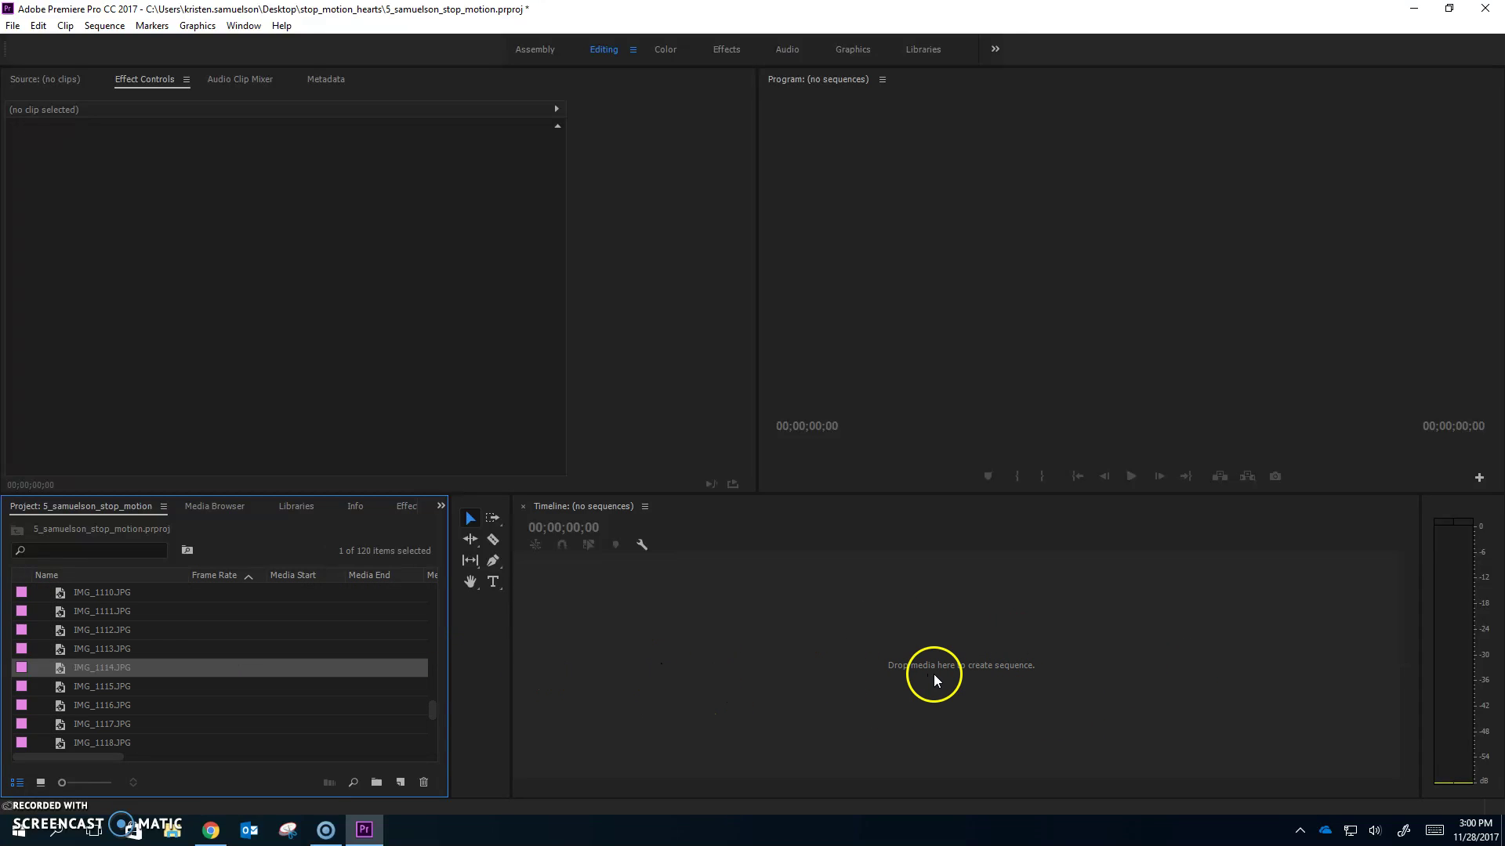
- Create a sequence in the empty timeline from all the imported photos at once
{"action": "key", "text": "ctrl+a"}
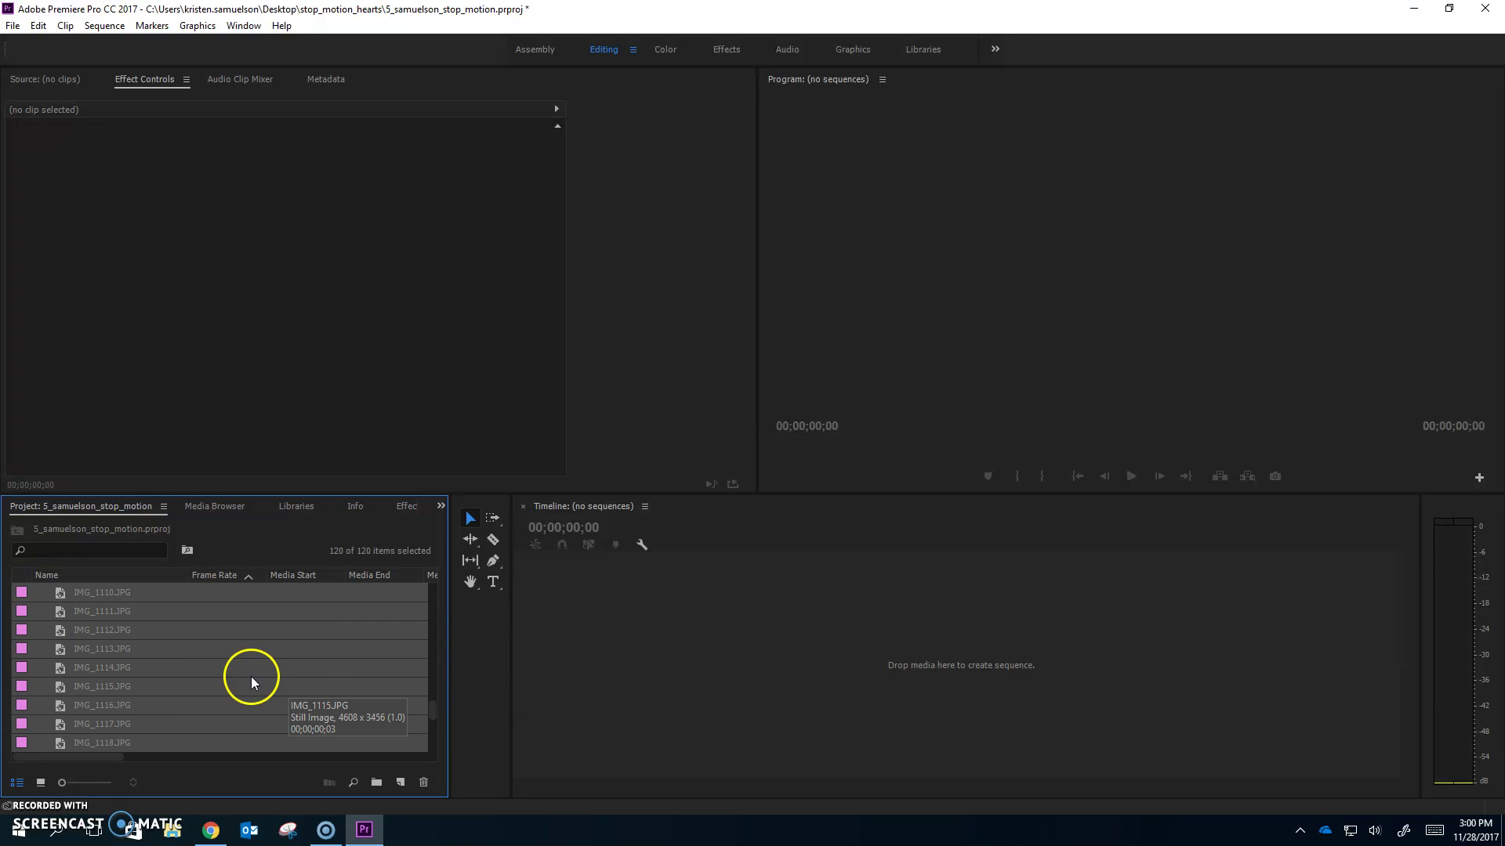
{"action": "left_click_drag", "start_coordinate": [304, 648], "coordinate": [815, 653]}
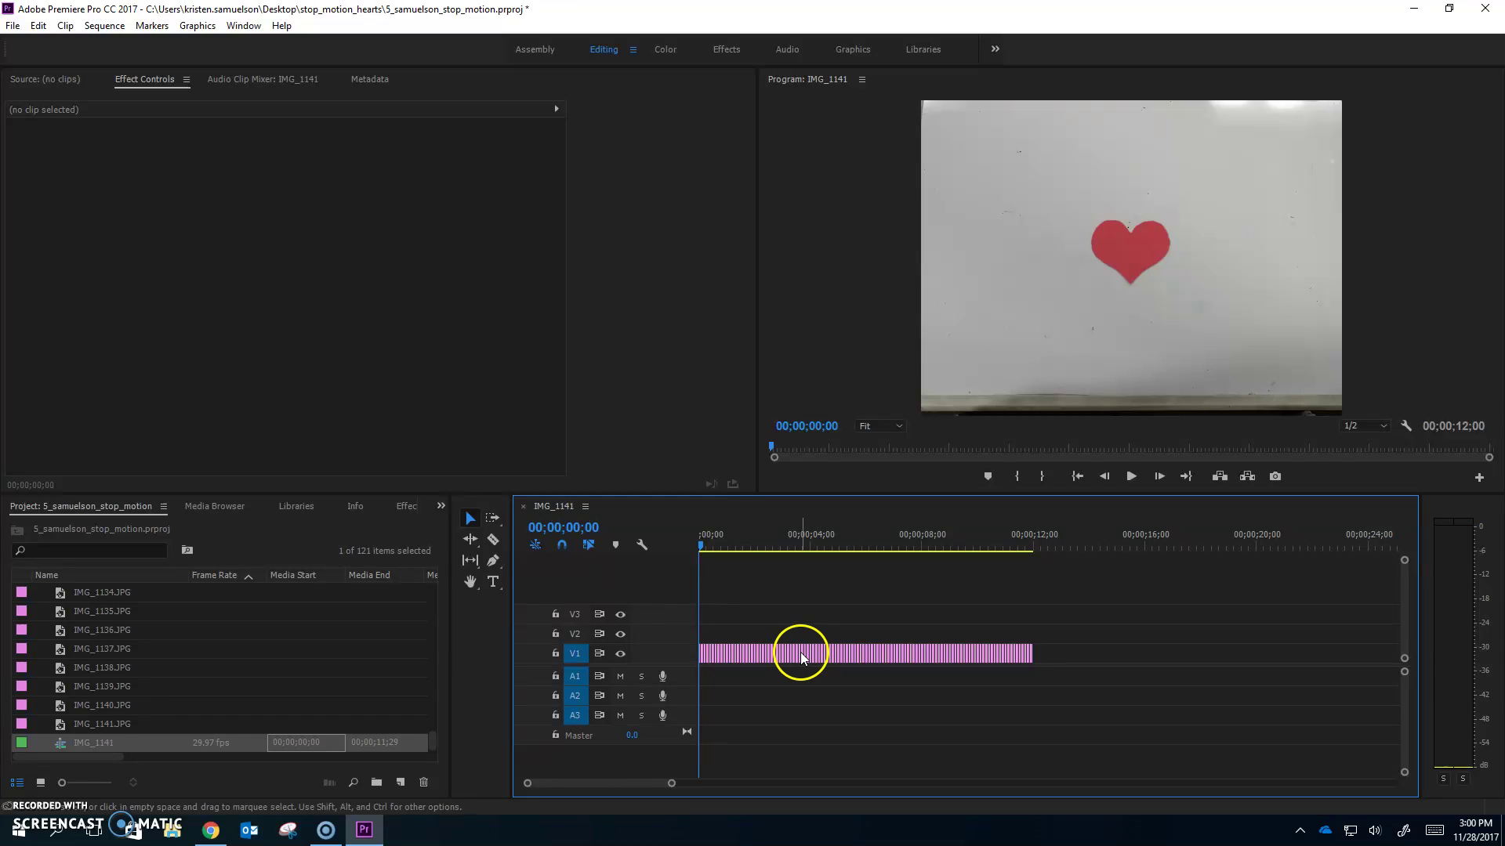
- Examine the photo clips at wider and closer timeline scales, including those at the end of the sequence
{"action": "left_click_drag", "start_coordinate": [543, 786], "coordinate": [554, 789]}
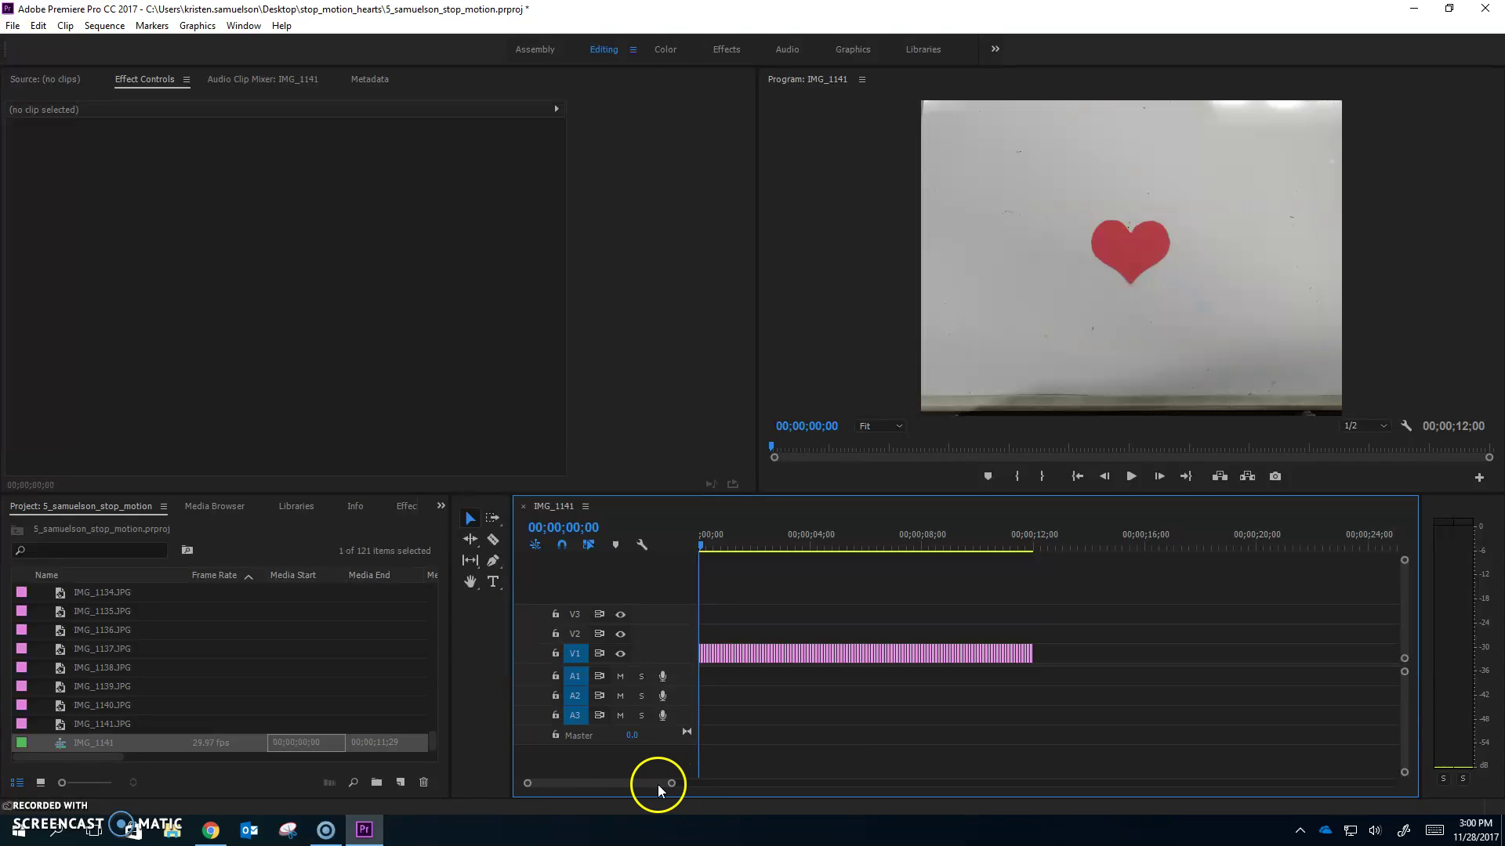
{"action": "left_click_drag", "start_coordinate": [671, 783], "coordinate": [758, 785]}
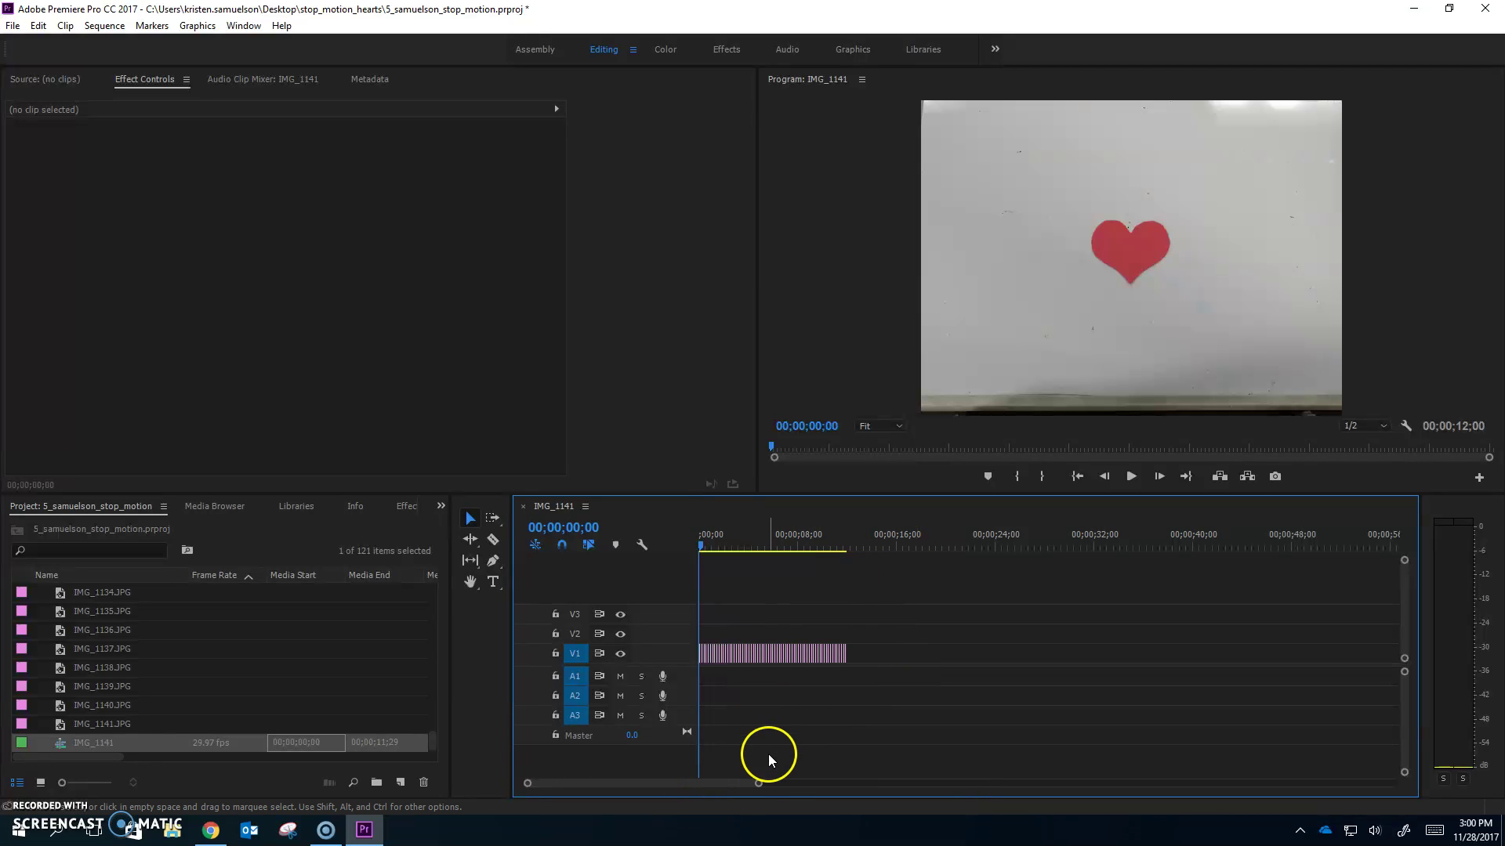
{"action": "left_click_drag", "start_coordinate": [755, 785], "coordinate": [669, 786]}
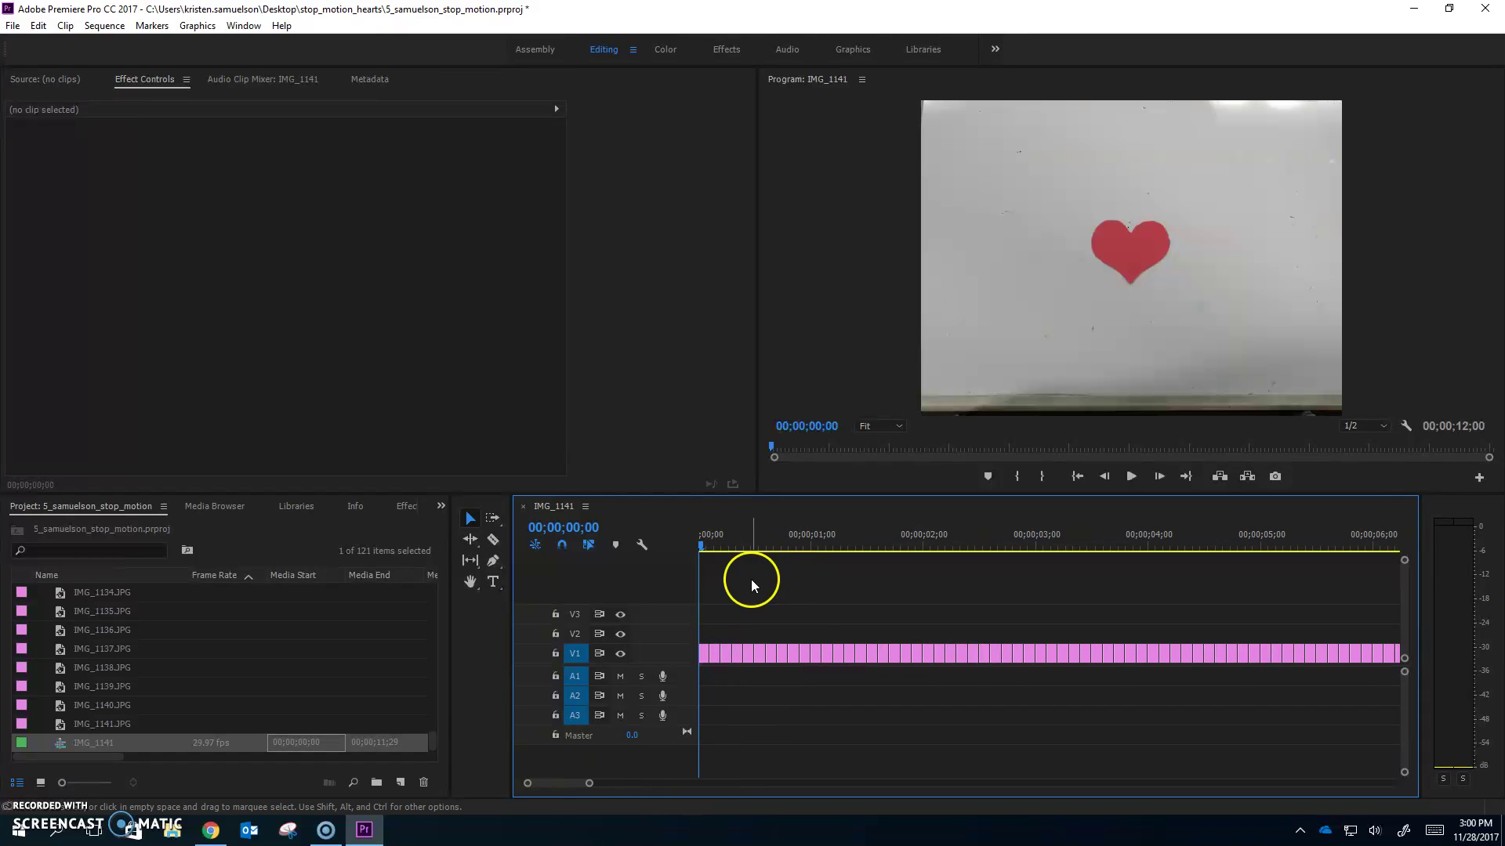
{"action": "left_click_drag", "start_coordinate": [558, 785], "coordinate": [569, 782]}
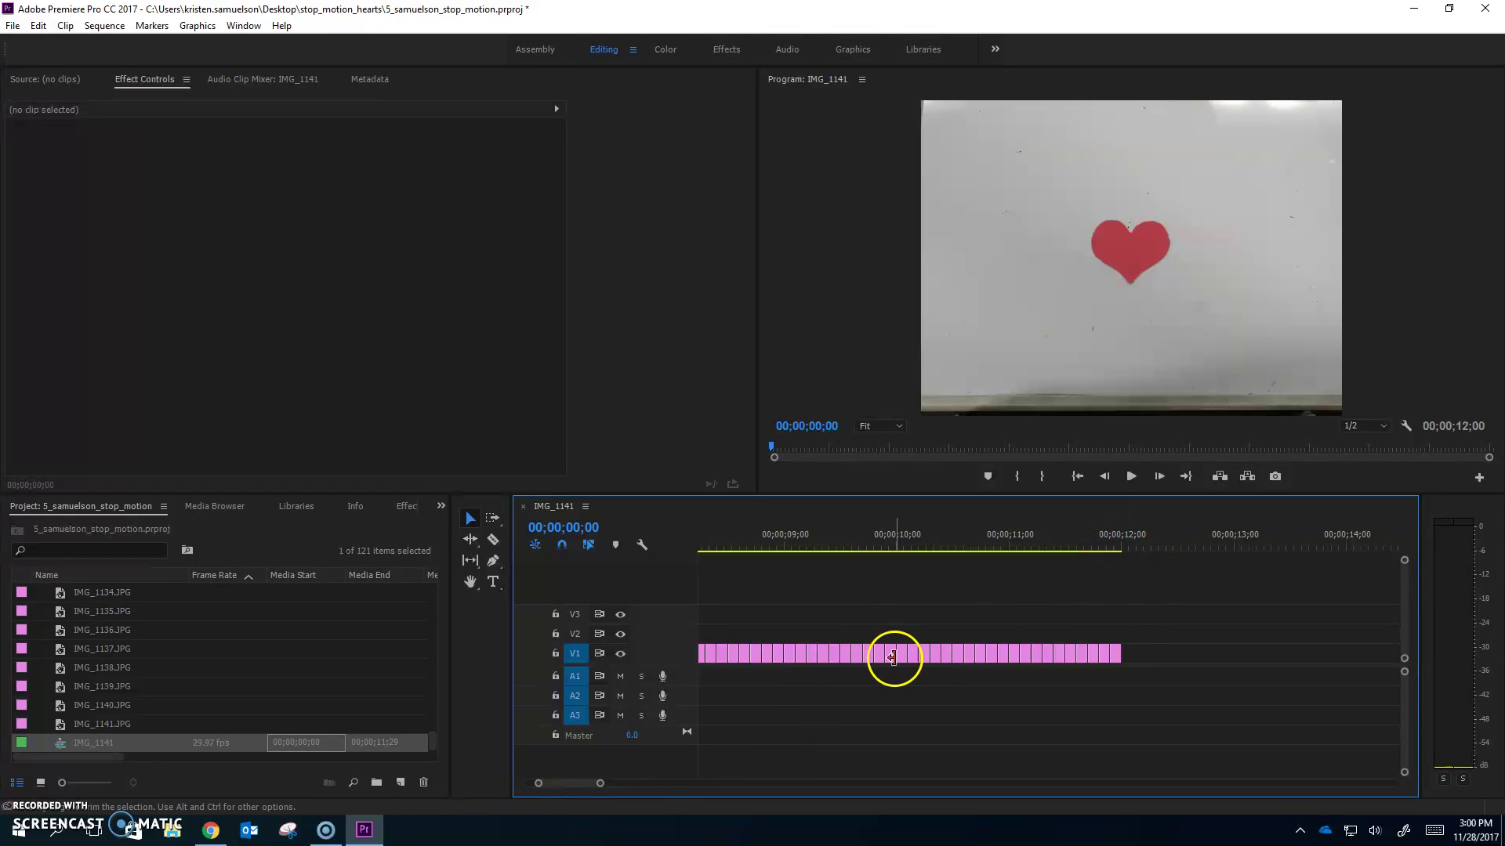
- Scrub through the photo clips, fit the whole sequence in the timeline and play it from the beginning
{"action": "left_click_drag", "start_coordinate": [890, 538], "coordinate": [914, 548]}
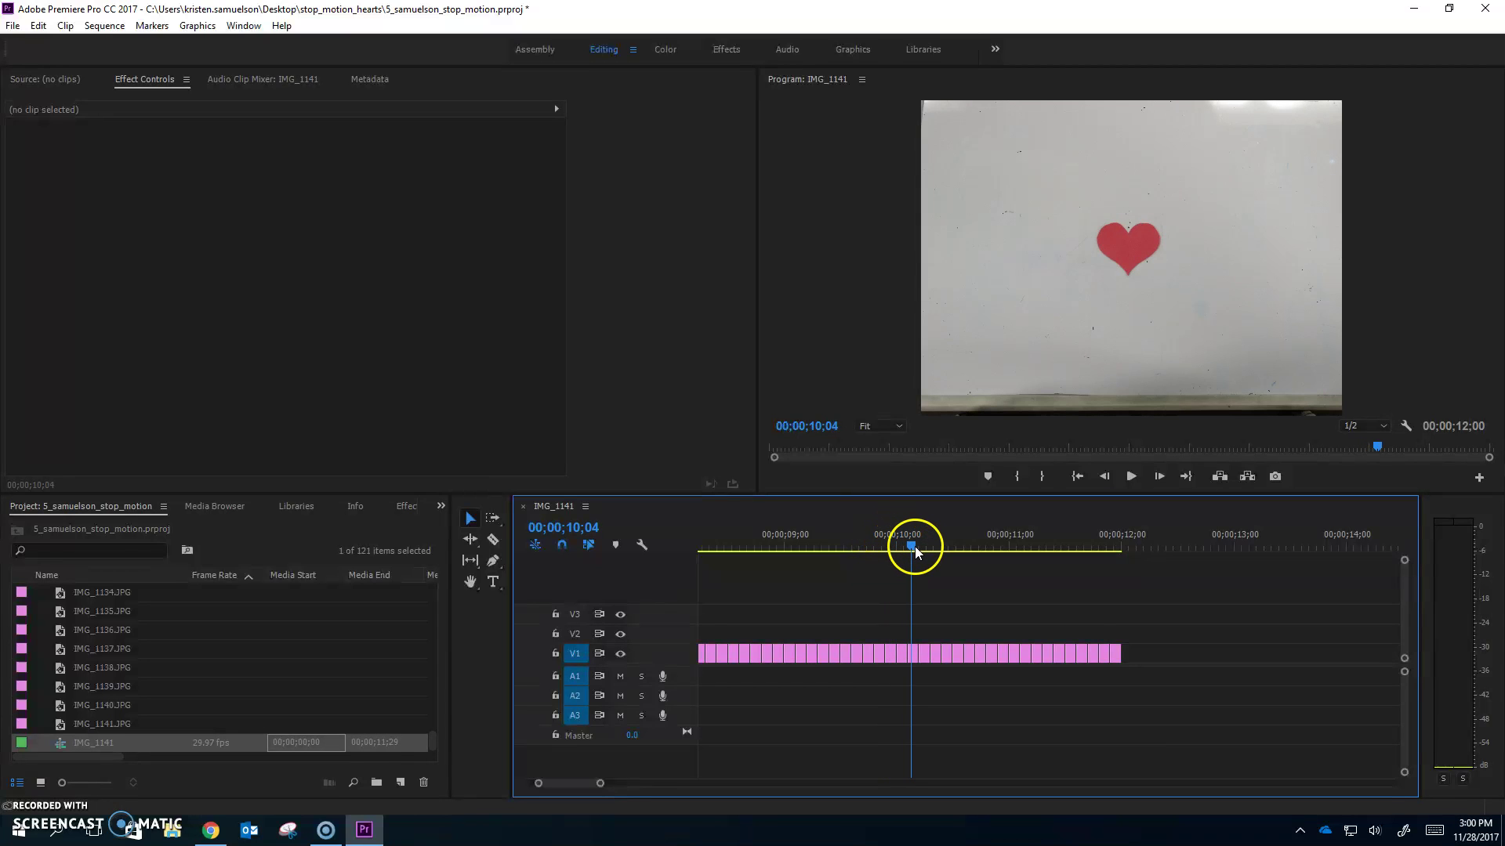
{"action": "left_click_drag", "start_coordinate": [1097, 544], "coordinate": [675, 571]}
{"action": "left_click", "coordinate": [939, 576]}
{"action": "left_click_drag", "start_coordinate": [547, 786], "coordinate": [633, 783]}
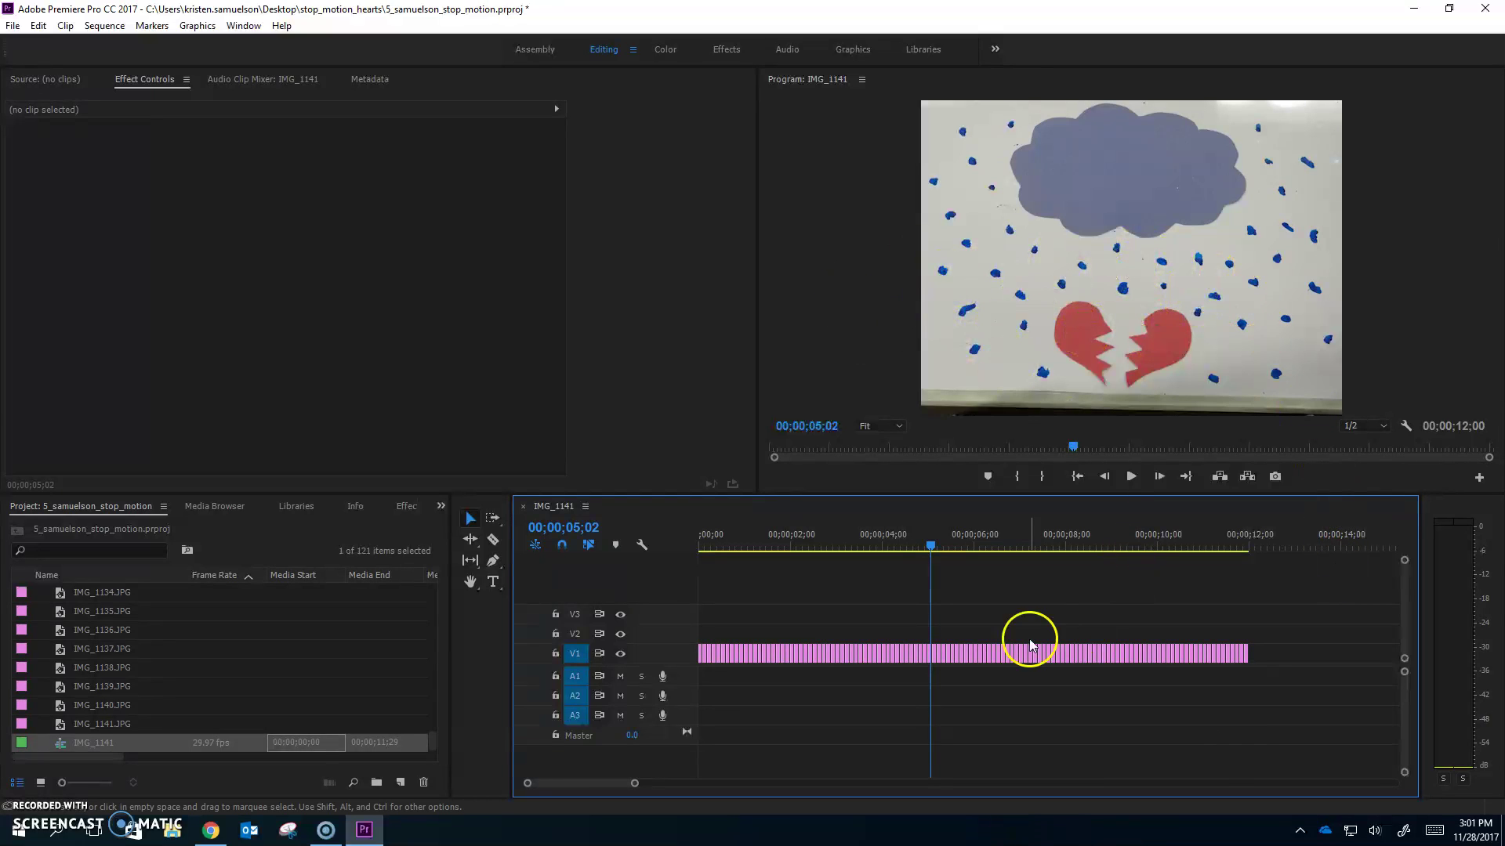
{"action": "key", "text": "Home"}
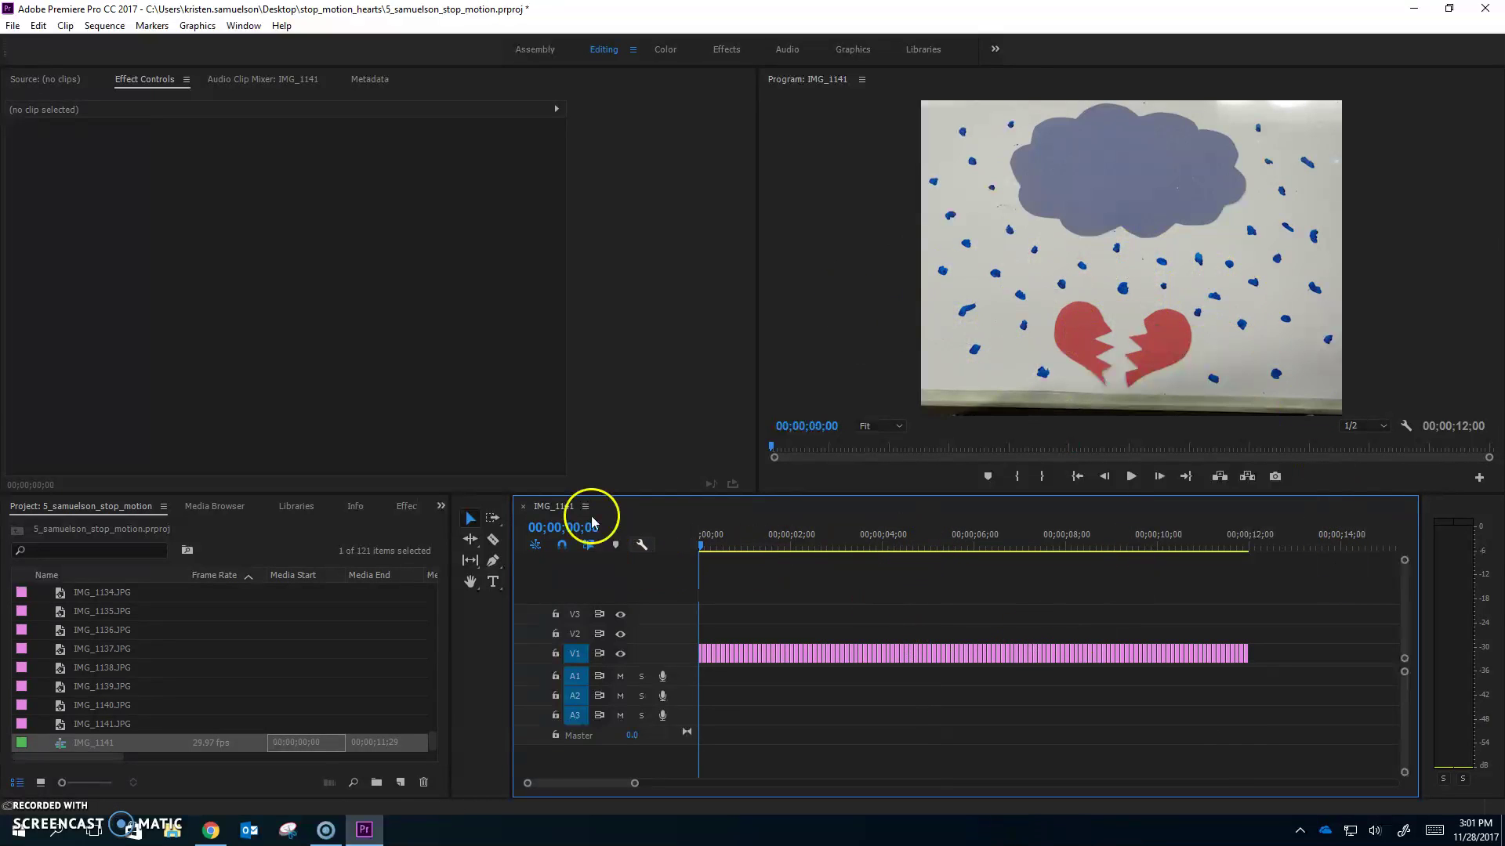
{"action": "left_click", "coordinate": [1130, 475]}
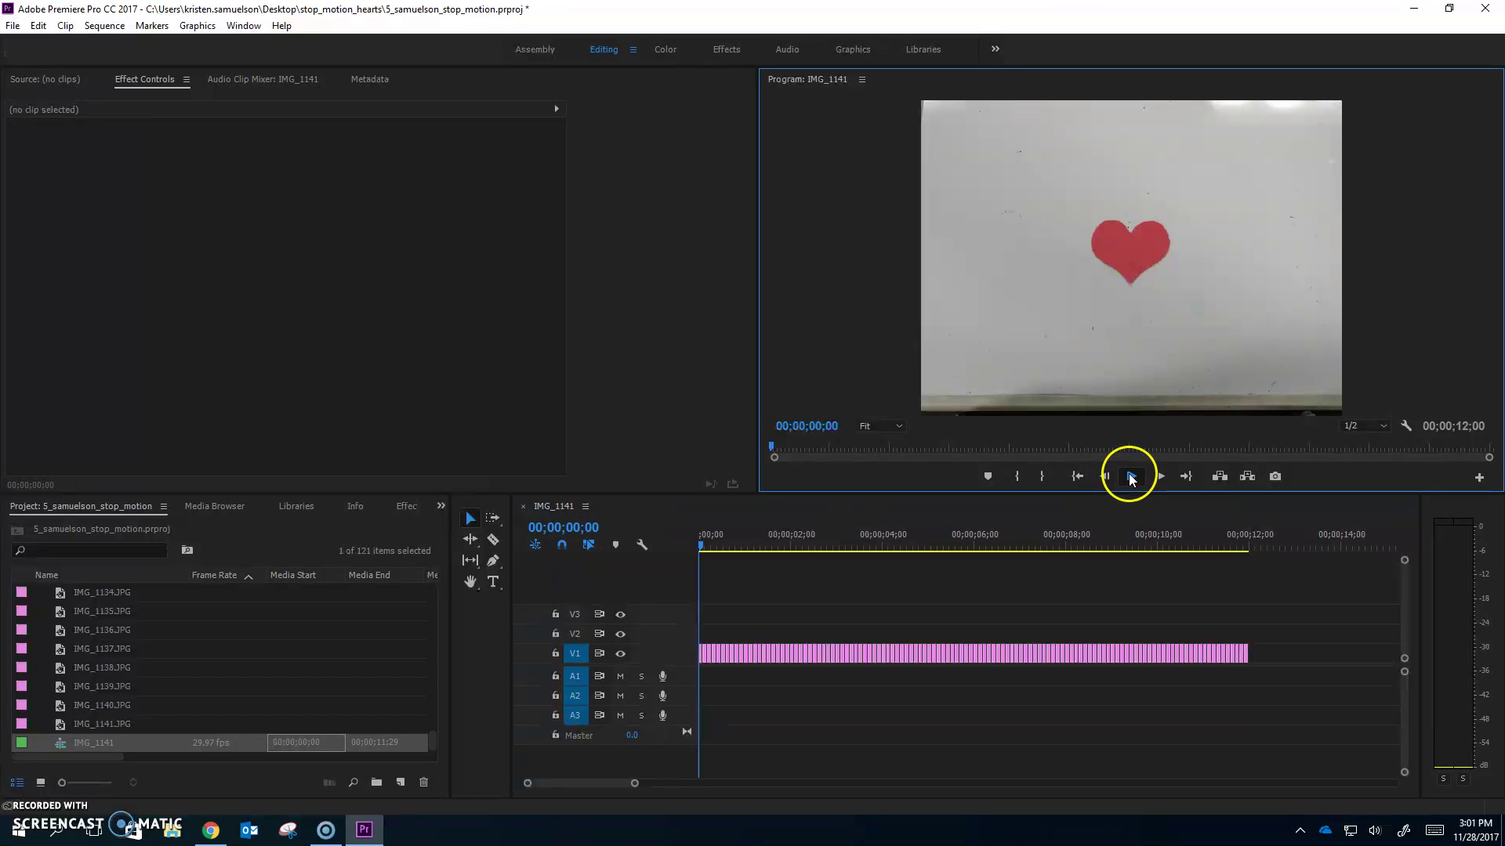